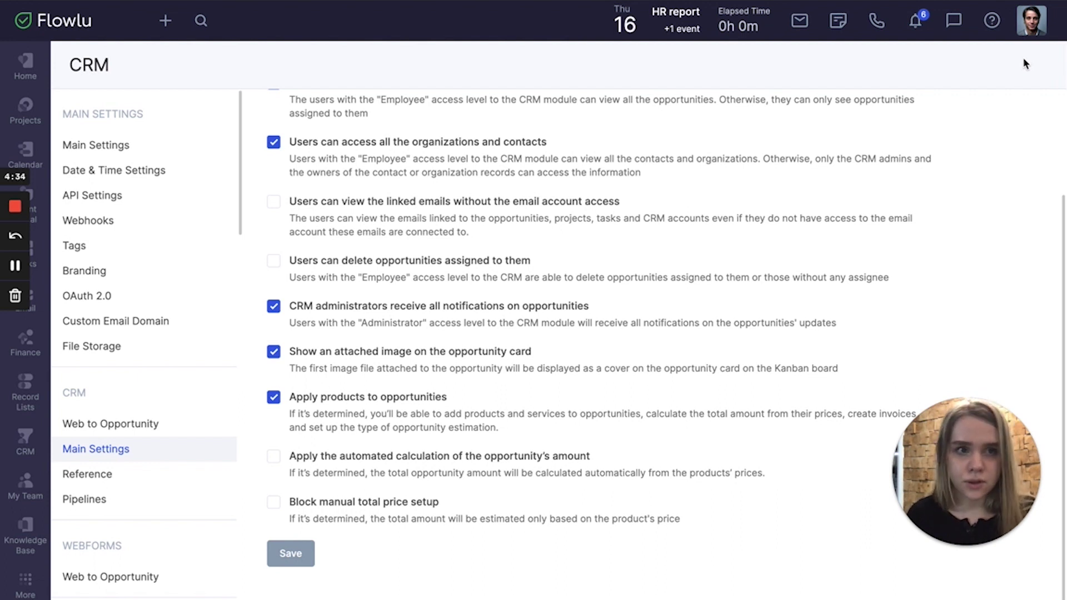
Step: Open the user account menu from the avatar and close it again
click(1033, 32)
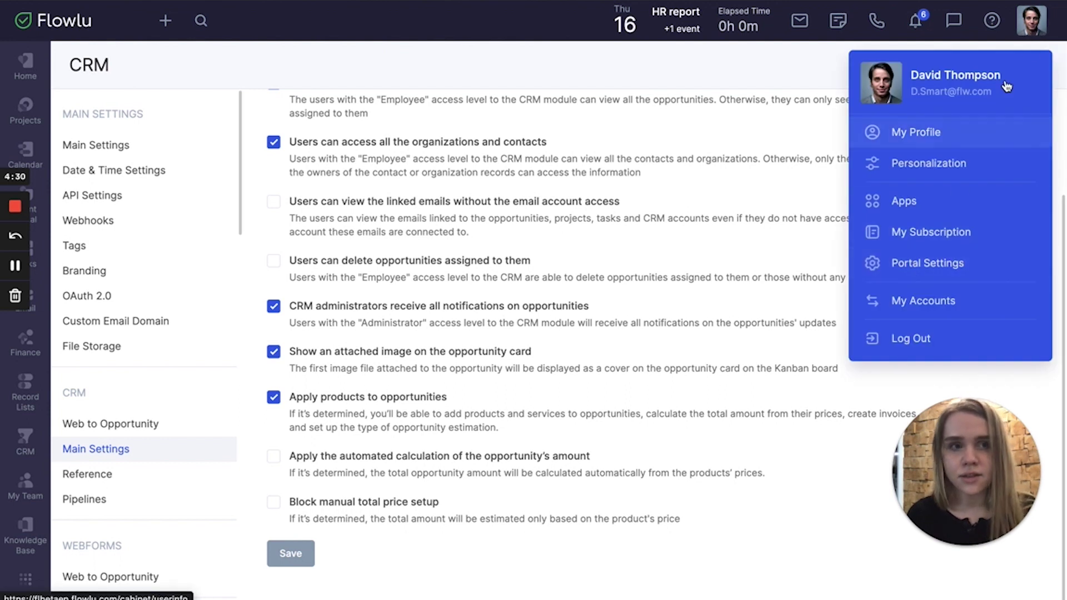
click(1043, 23)
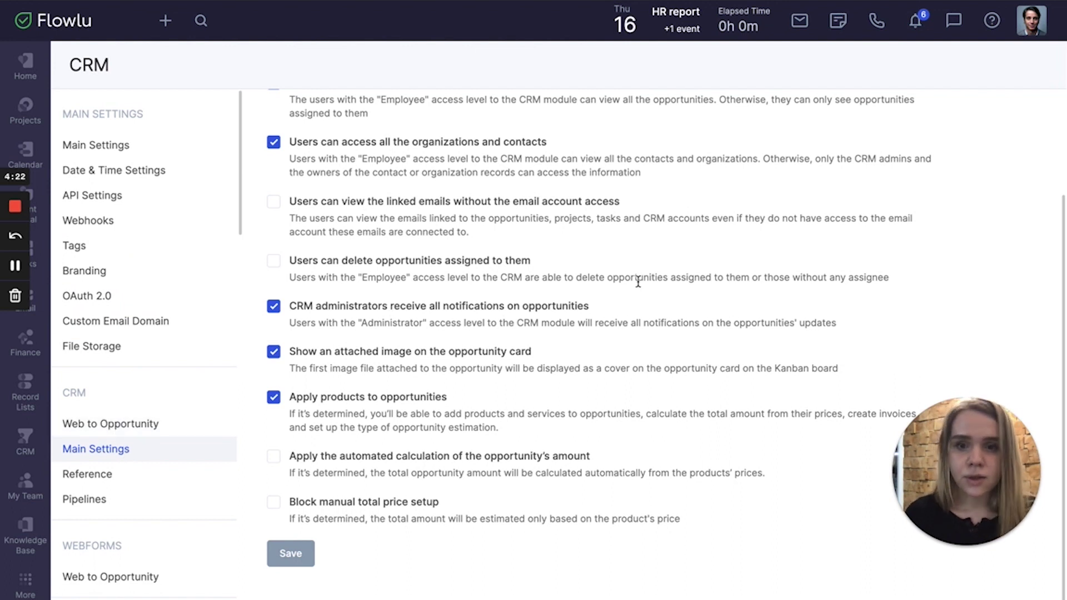
Step: Re-enable 'Apply products to opportunities', turn on automated amount calculation, and save CRM settings
click(274, 397)
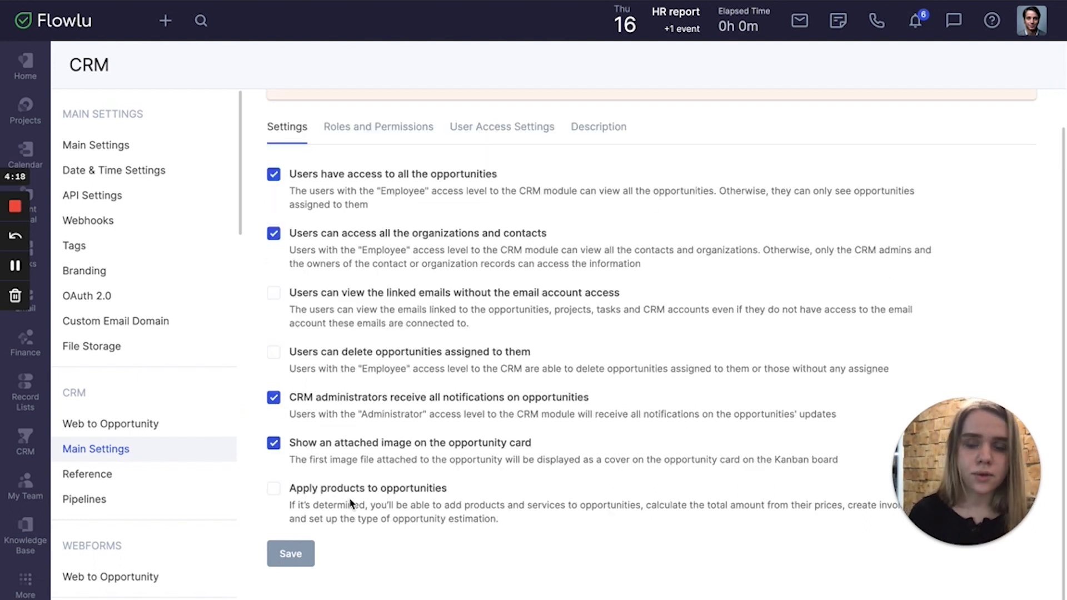
click(273, 494)
scroll(273, 496, down, 2)
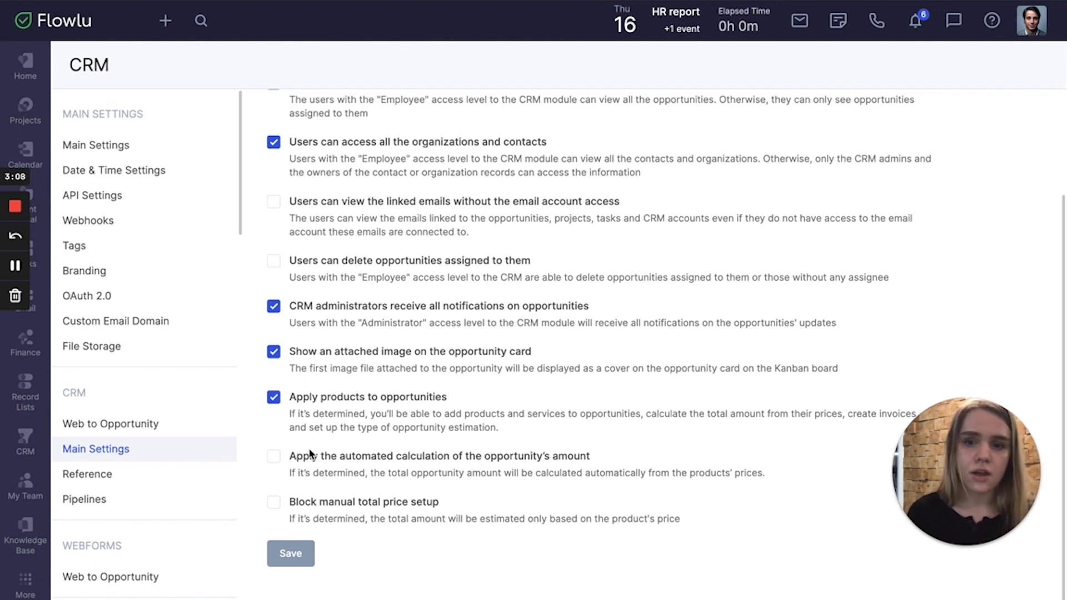
click(273, 456)
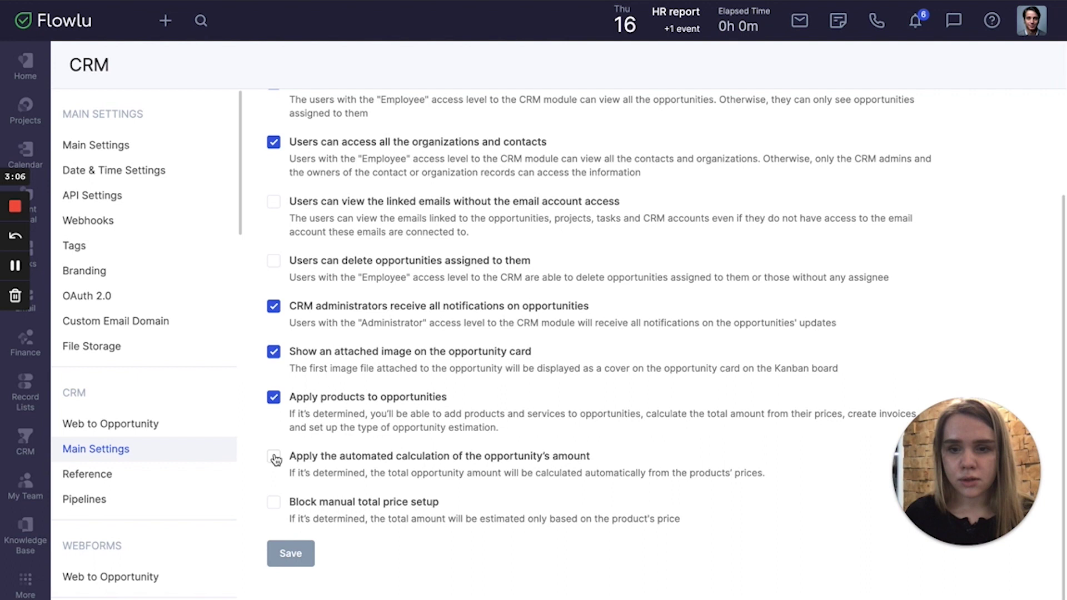
click(301, 562)
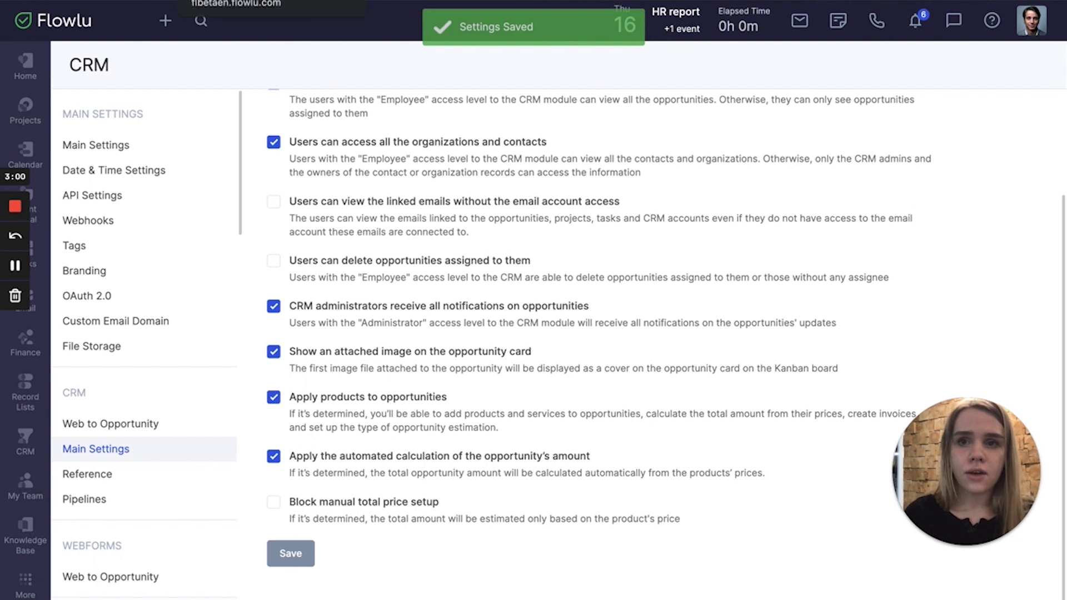
Step: Return to the Mobile App Development pipeline's Opportunities Kanban board
key(alt+Left)
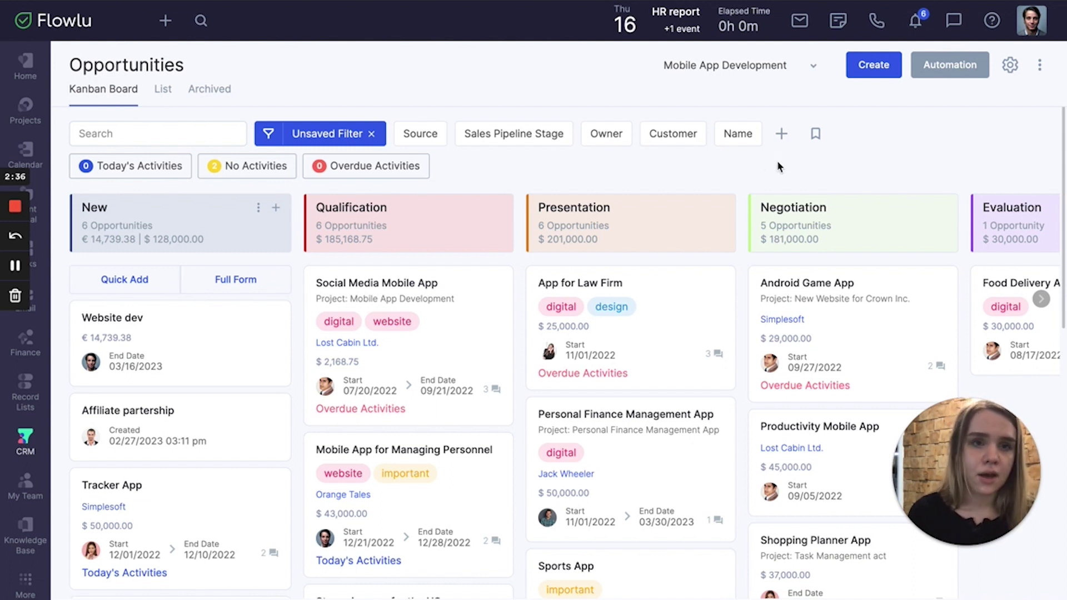
Step: Create a new opportunity and enter 'Development' as its title
click(884, 68)
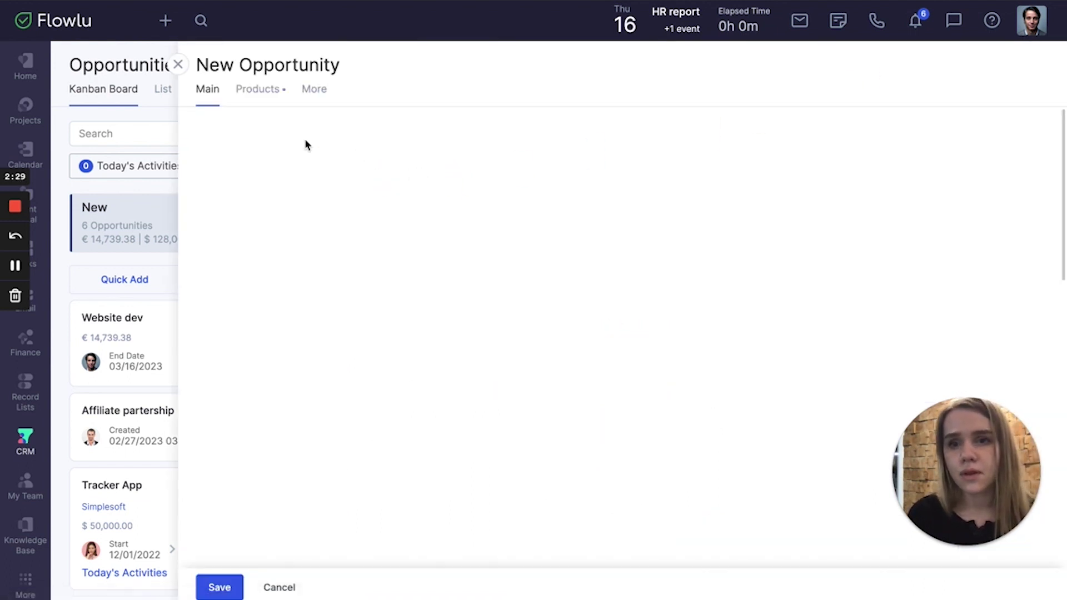
click(281, 149)
text(D)
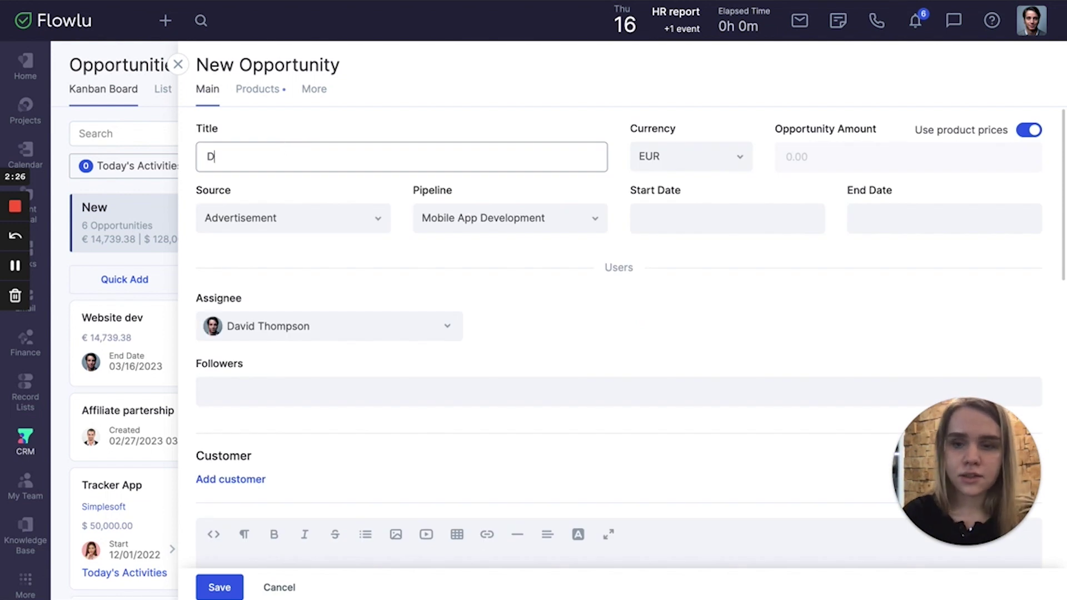
text(evel)
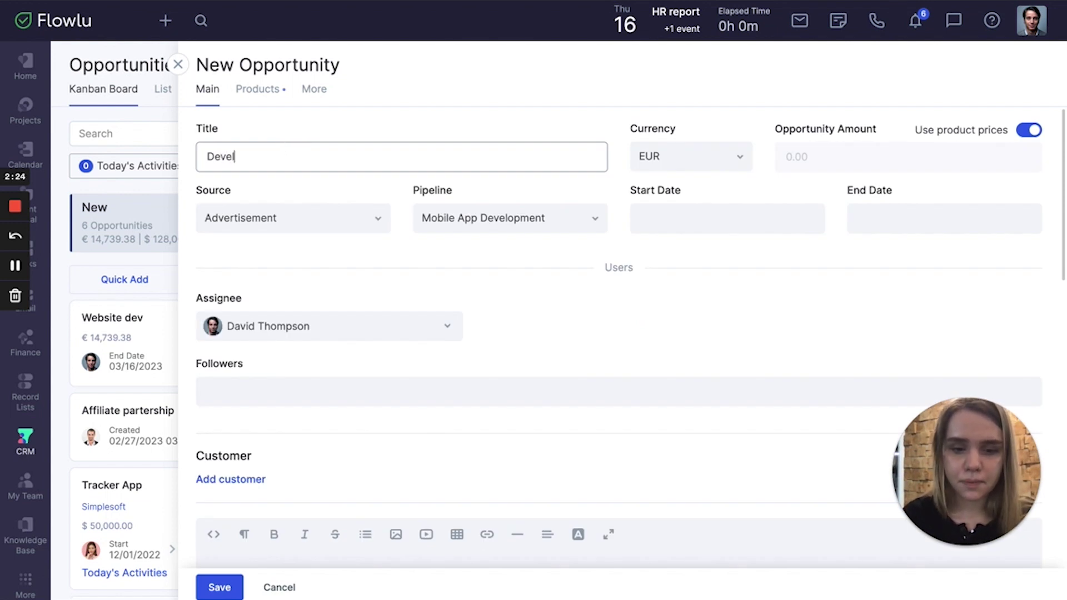
text(opment)
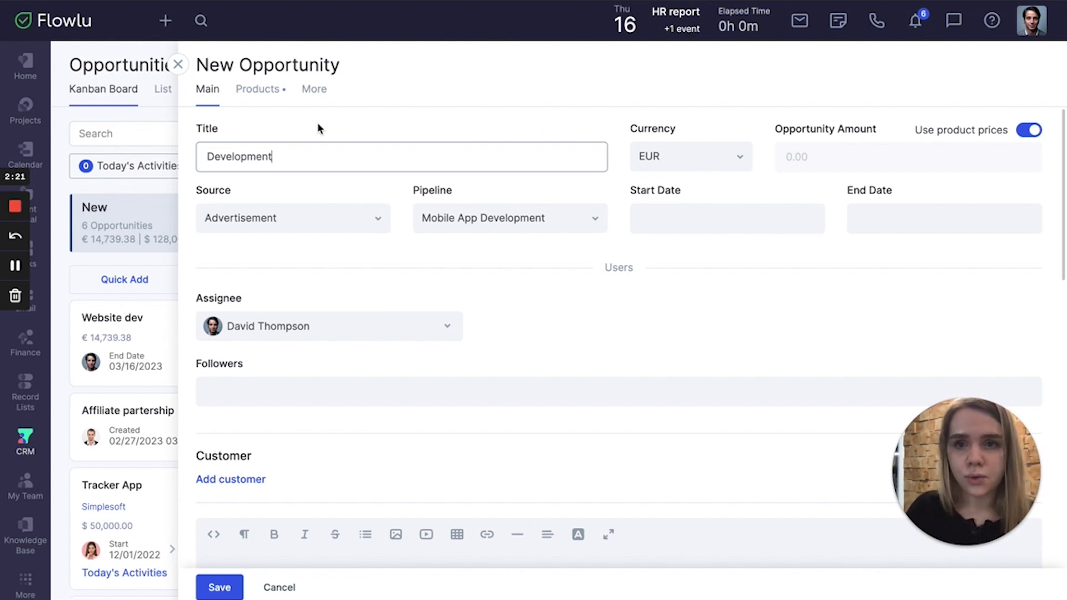
Step: Show the new opportunity's Products tab, still empty with a 0.00 total
click(264, 98)
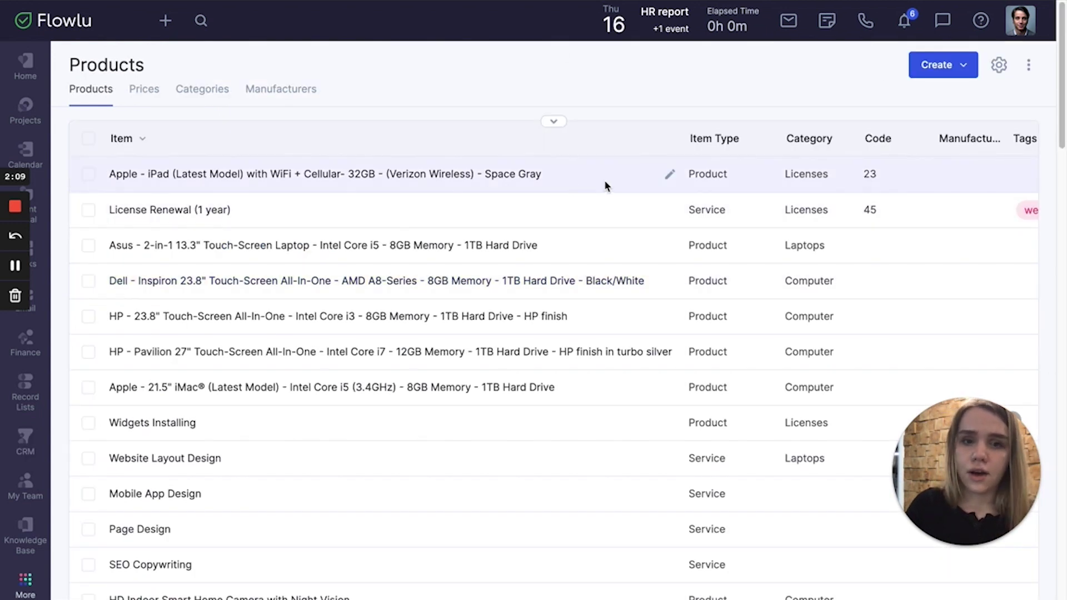
scroll(555, 194, right, 1)
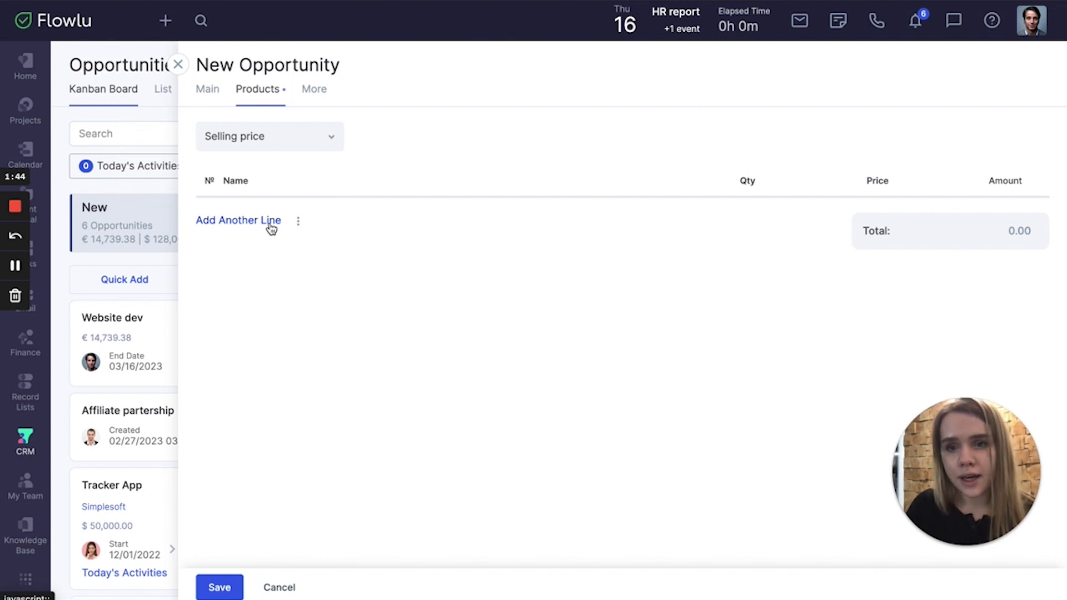
Step: Add a product line and choose Website Development from the 'dev' suggestions
click(272, 221)
click(272, 218)
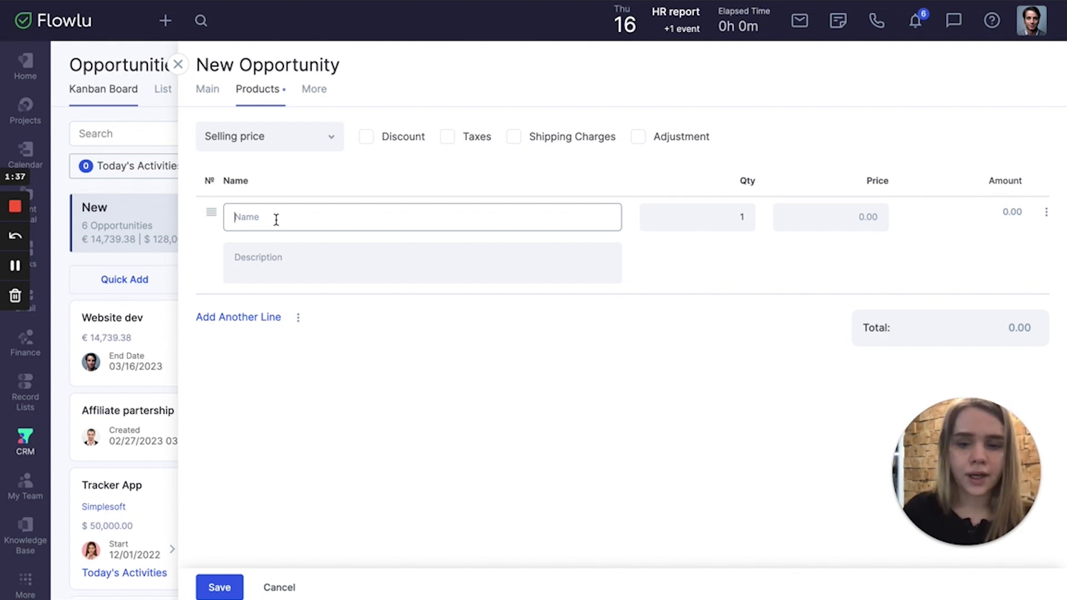
text(d)
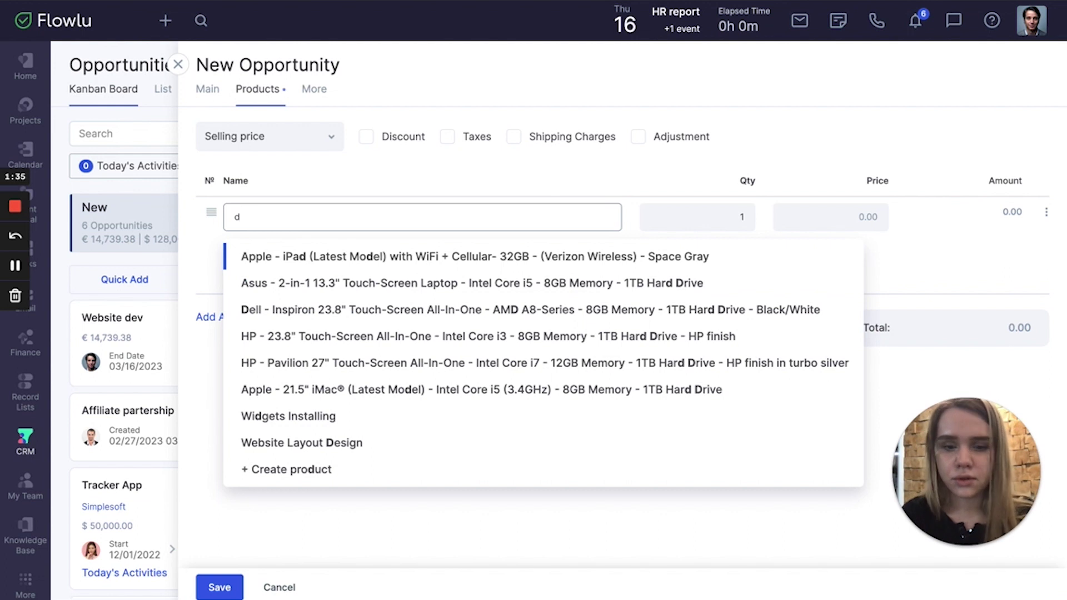
text(ev)
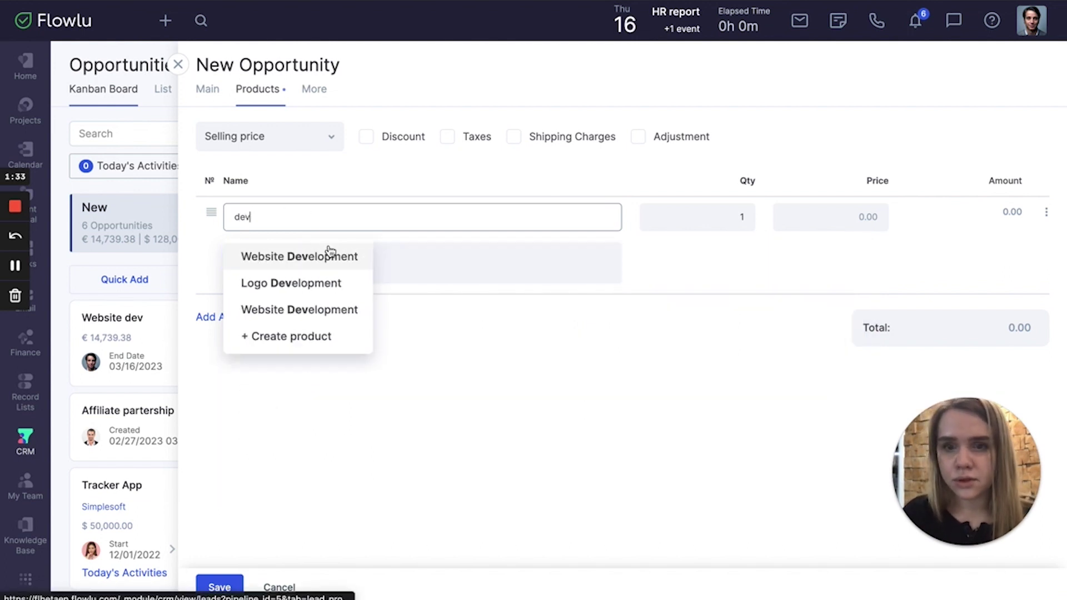
click(320, 257)
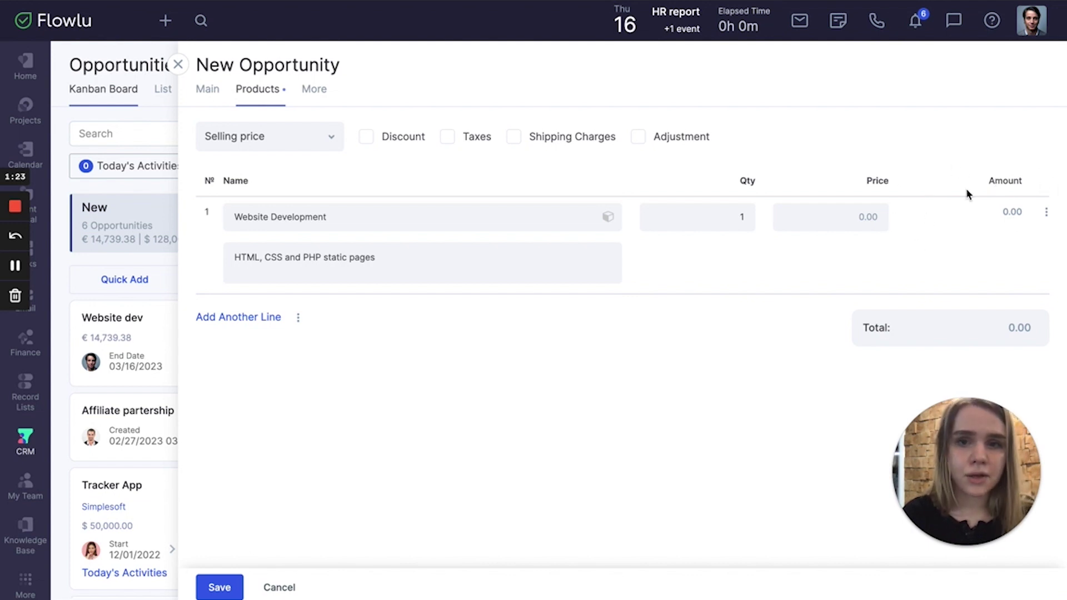
Step: Enable Discount, Taxes, Shipping Charges and Adjustment on the opportunity's product lines
click(411, 144)
click(447, 137)
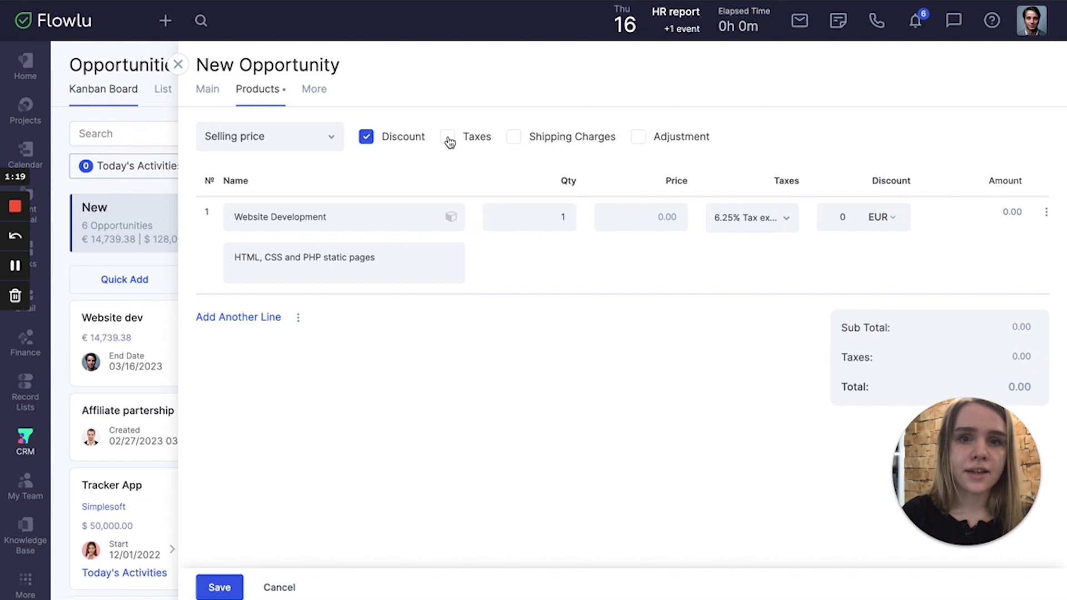
click(563, 135)
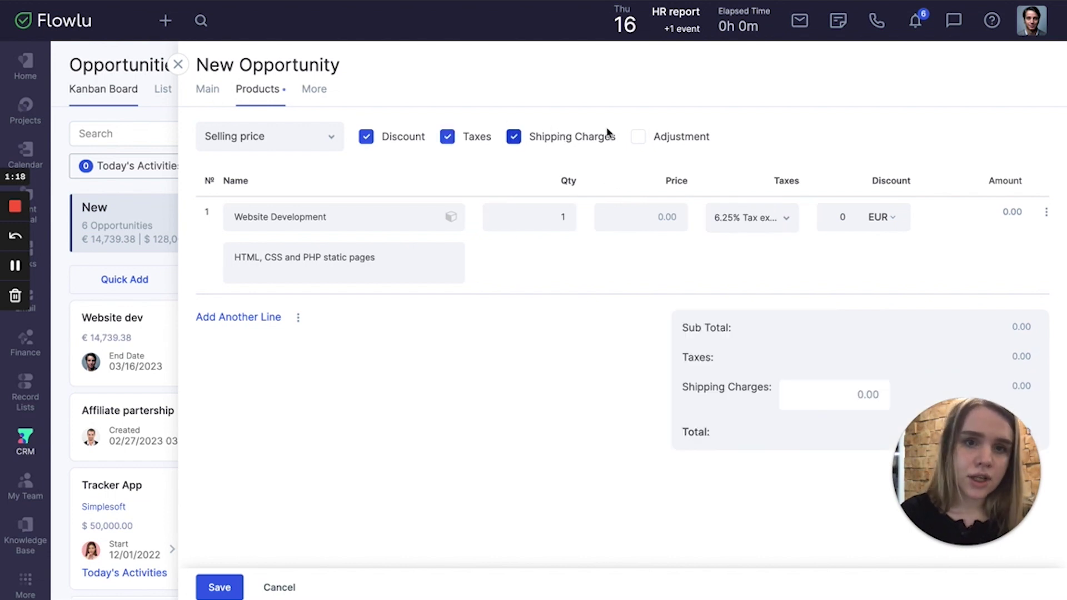
click(706, 142)
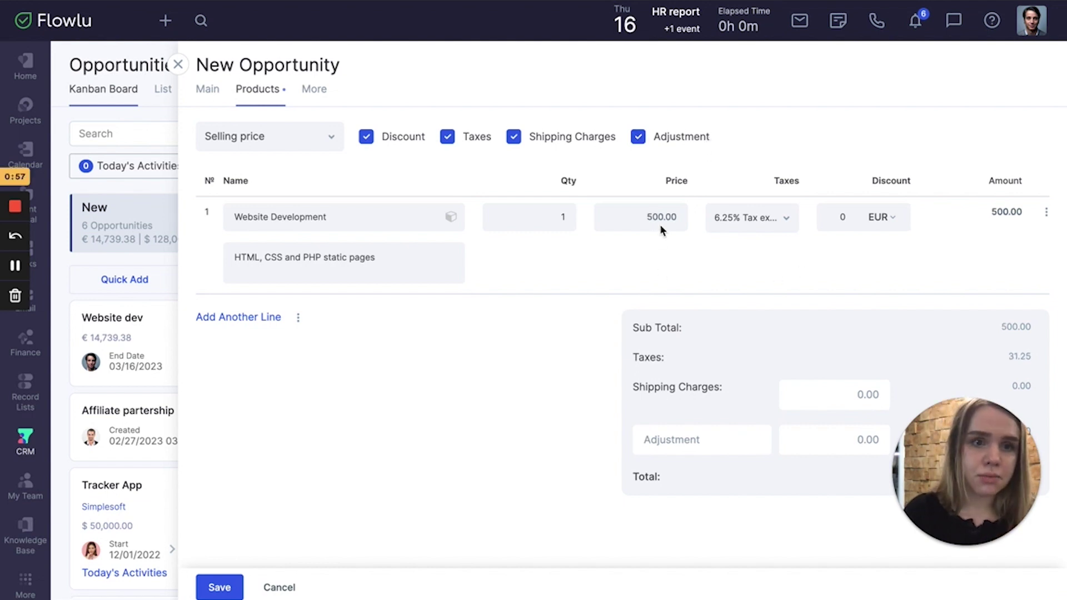
Step: Review the discount unit choices (EUR or %) and the tax rate list, leaving both unchanged
click(889, 222)
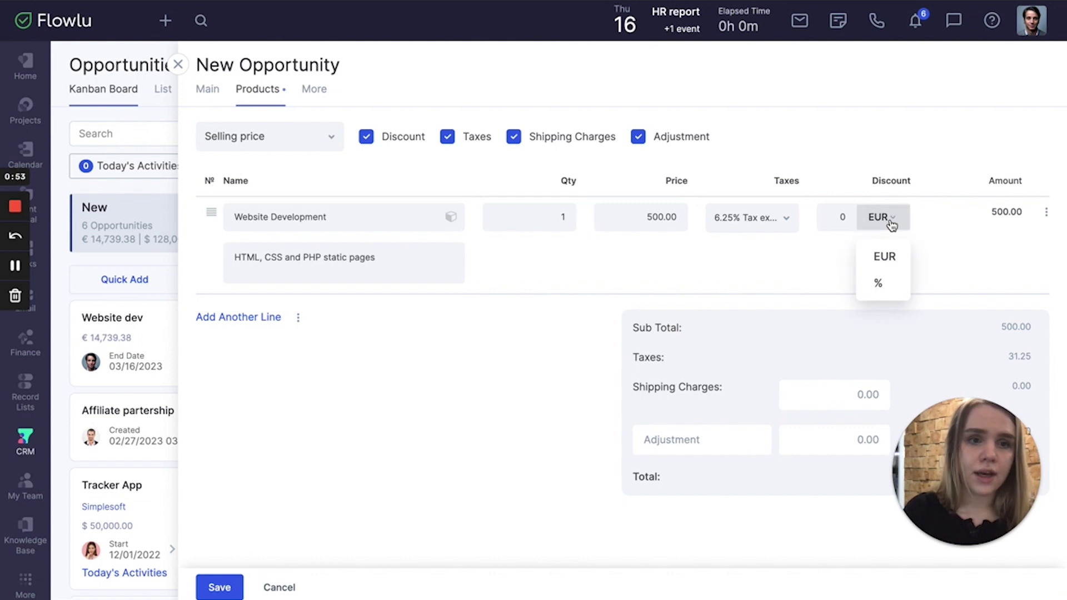
click(768, 227)
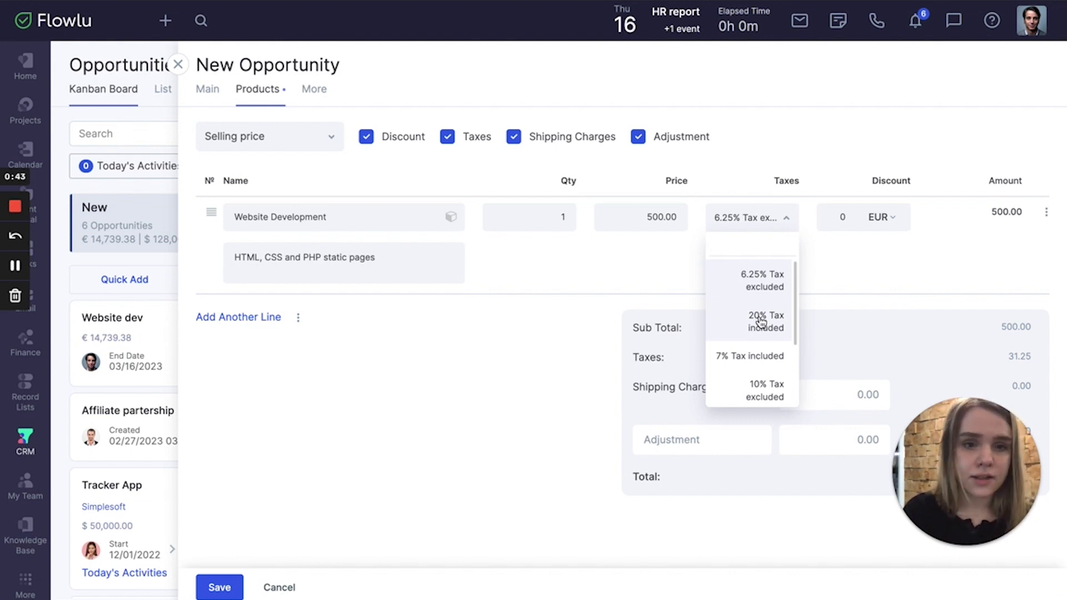
click(874, 291)
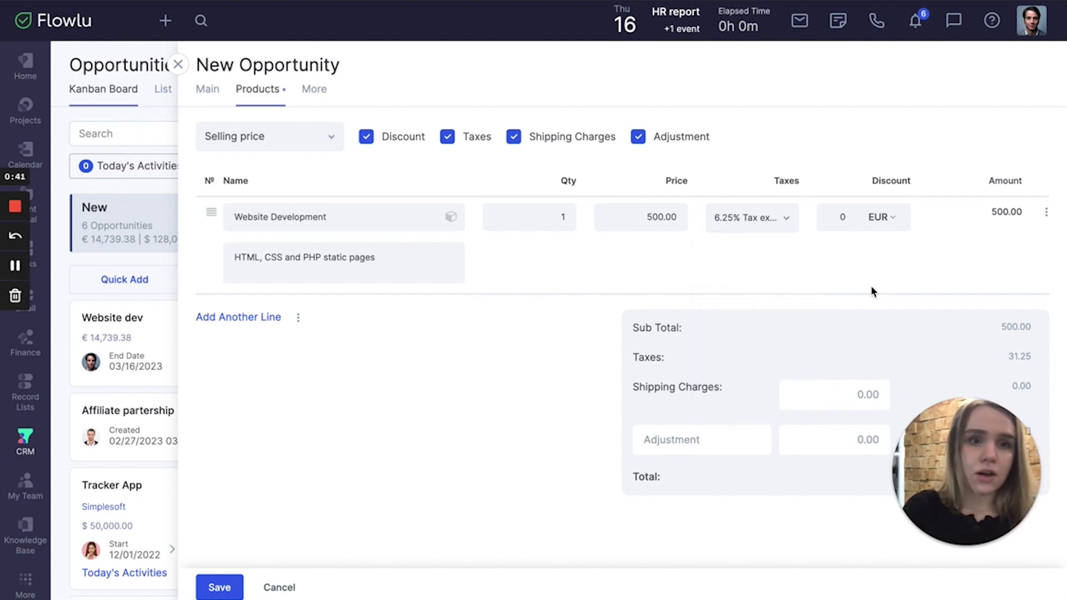
Step: Add Logo Development as the second product line from the 'dev' suggestions
click(254, 325)
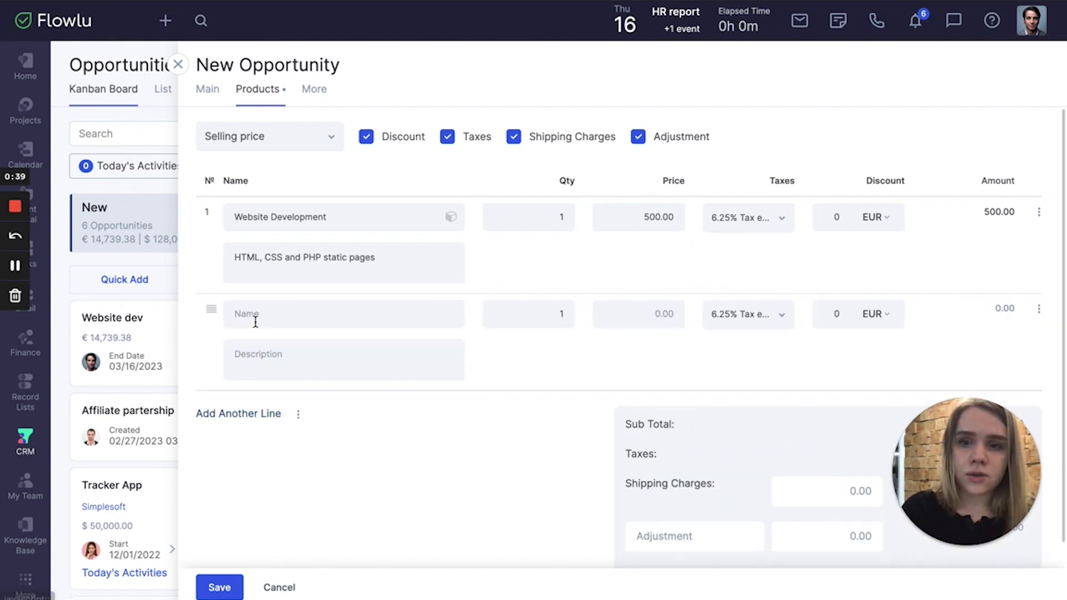
click(267, 315)
text(dev)
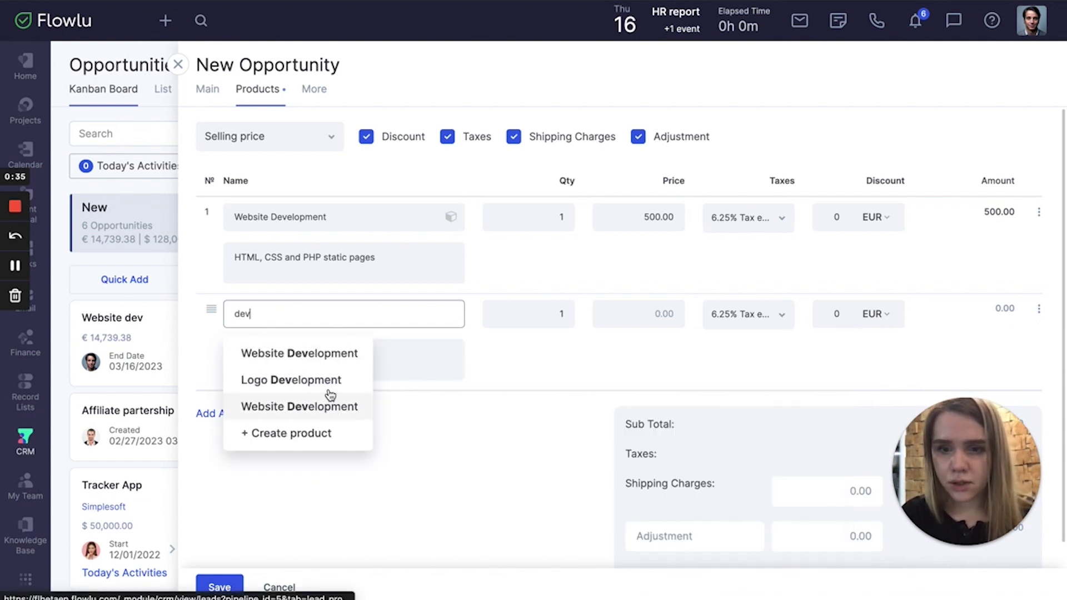
click(327, 382)
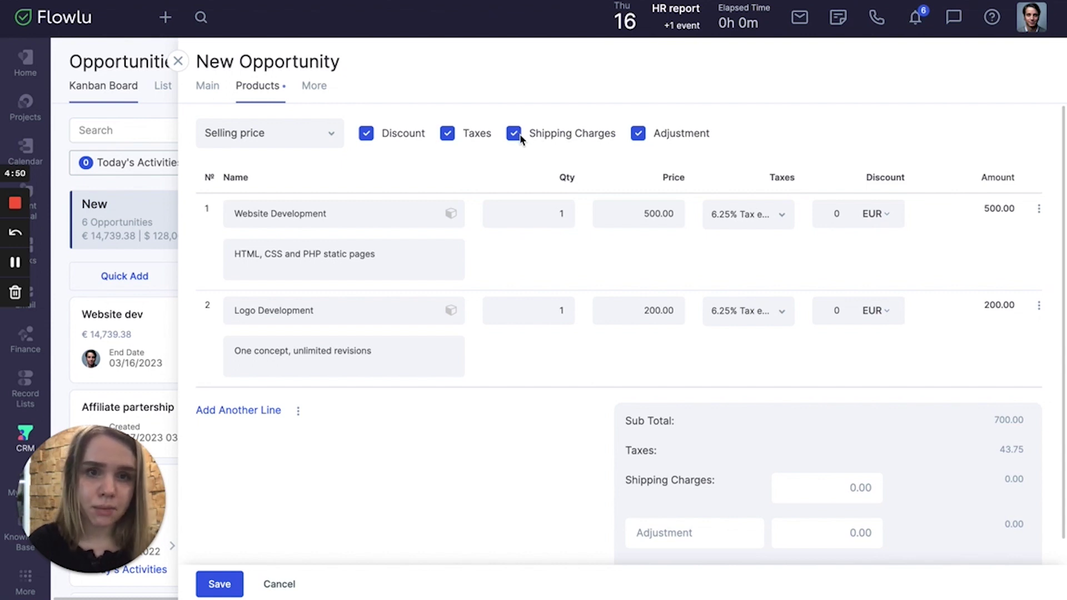
Step: Stop charging shipping and add a 20.00 adjustment named 'Fee', bringing the total to 763.75
click(516, 134)
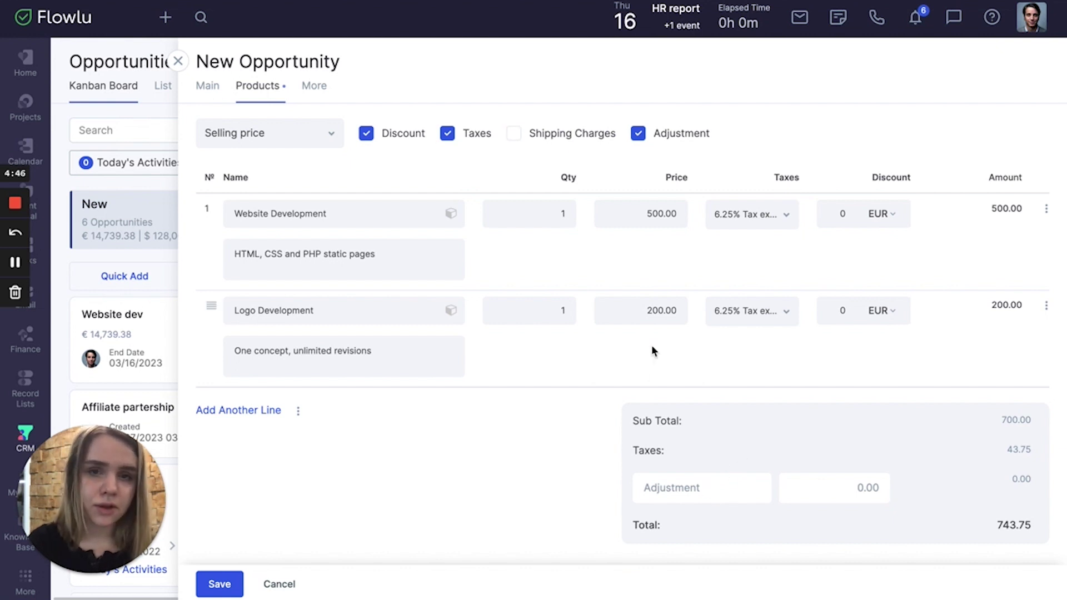
click(726, 494)
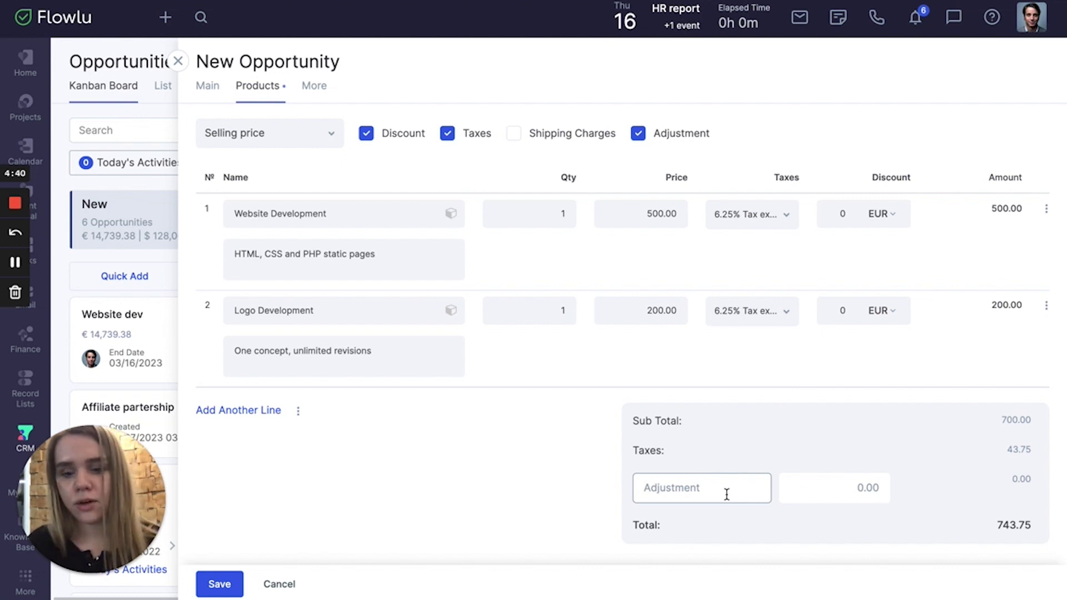
text(Fee)
click(843, 498)
text(20)
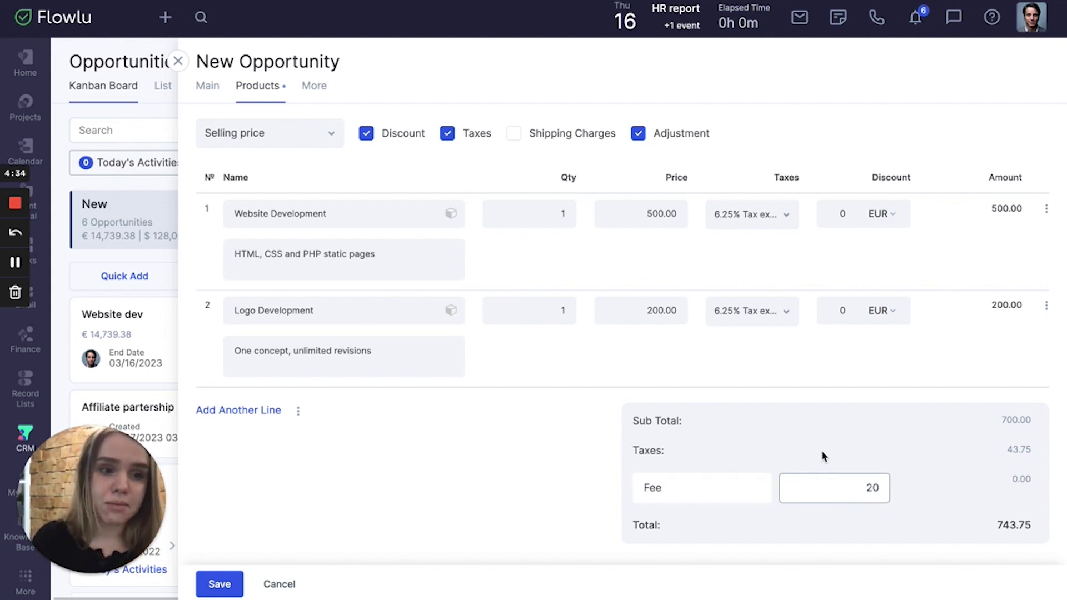
click(845, 529)
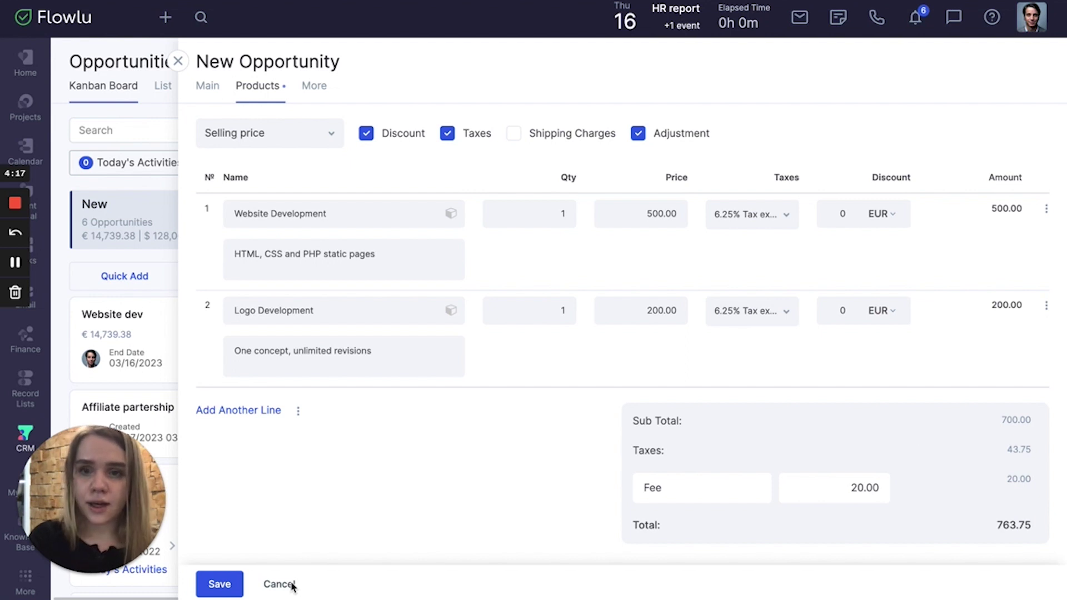
Step: Discard the unsaved 'Development' opportunity and open the Website dev opportunity from the board
click(278, 586)
click(509, 314)
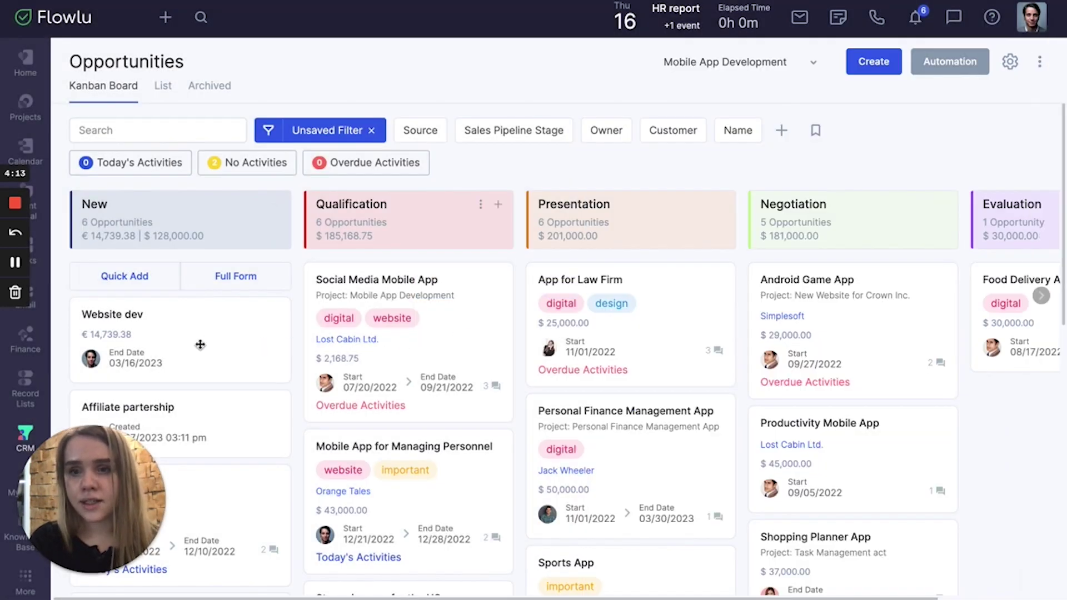
click(127, 318)
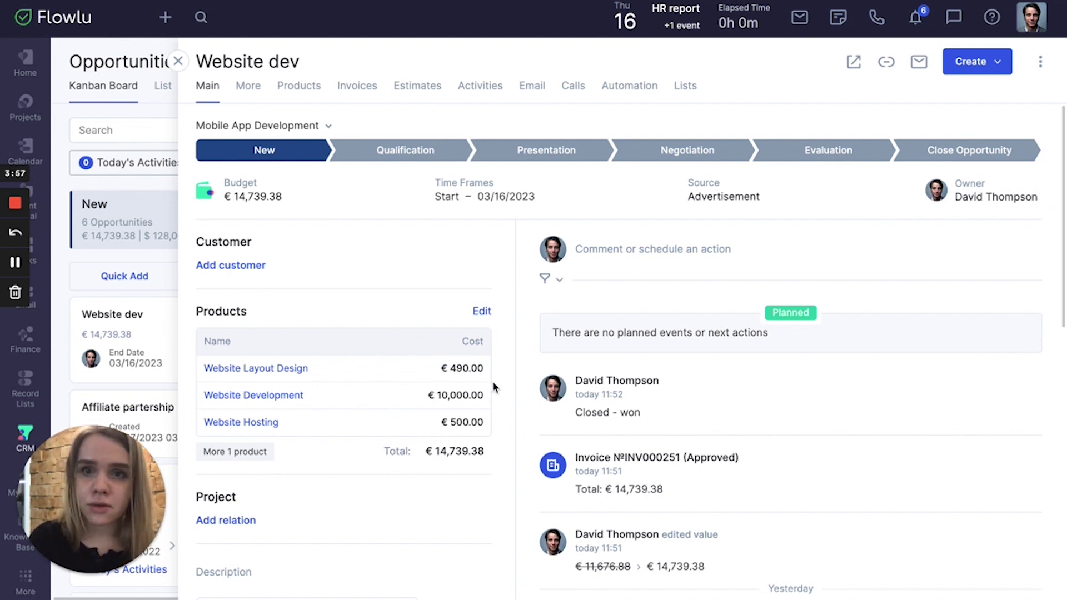
click(309, 89)
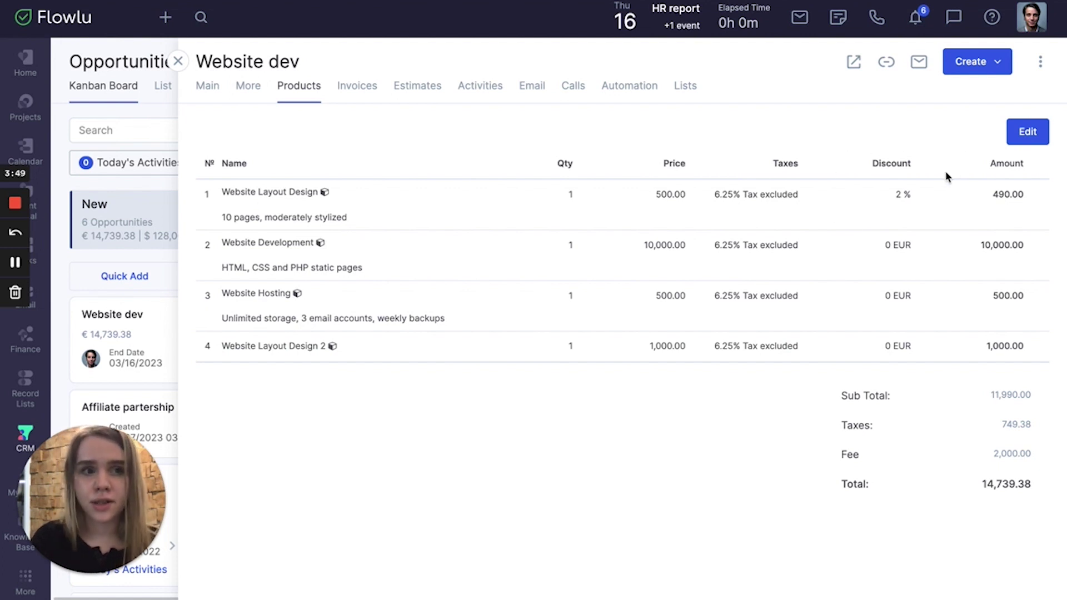
click(1042, 66)
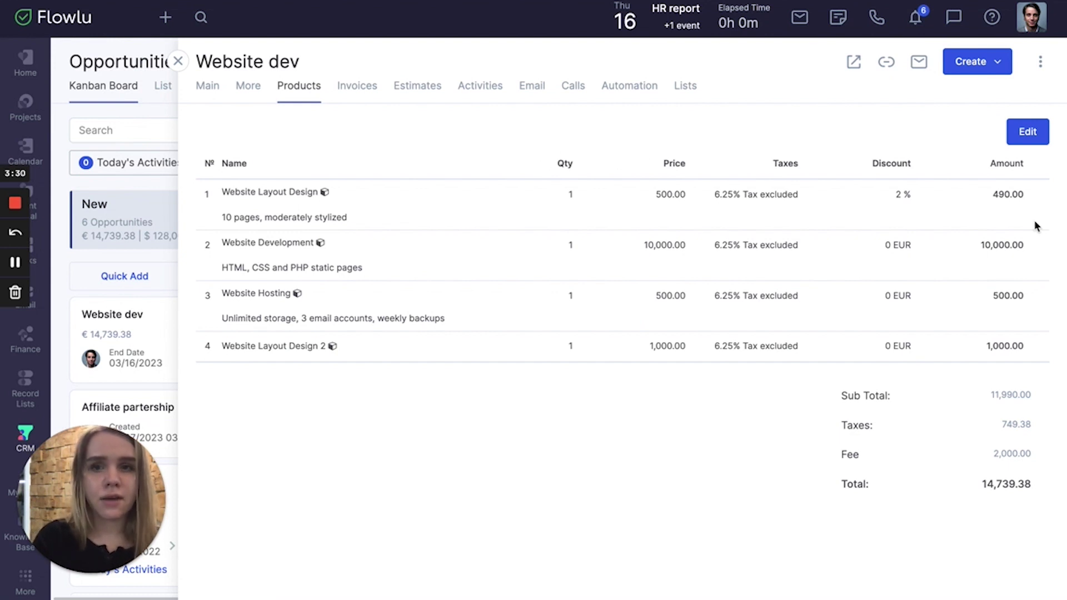
click(217, 88)
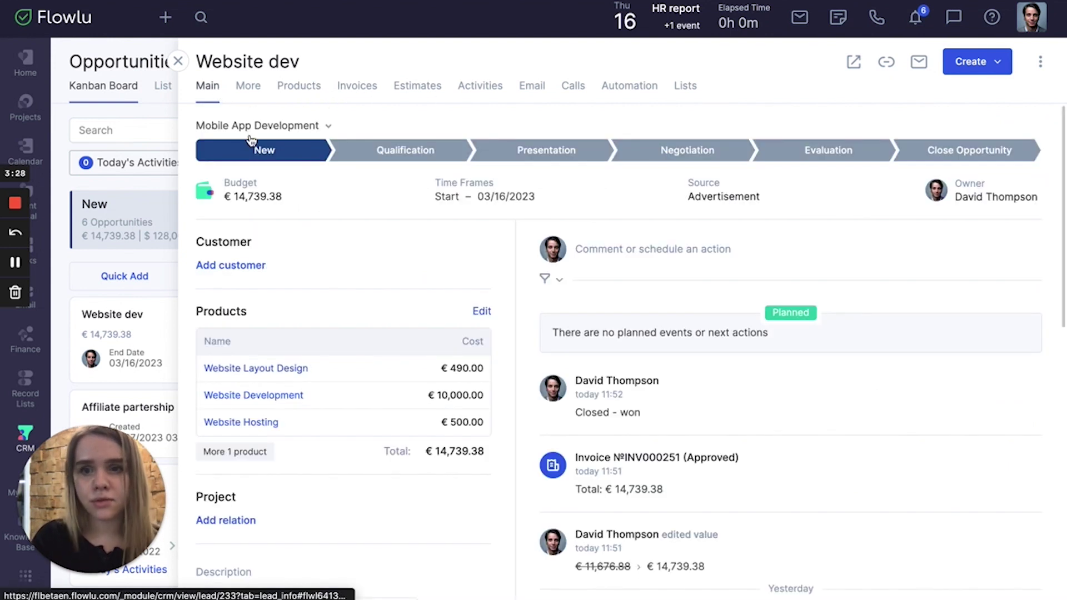
Step: Add Website Design as a fifth product line priced at 1,000.00, bringing the total to 15,801.88
click(491, 315)
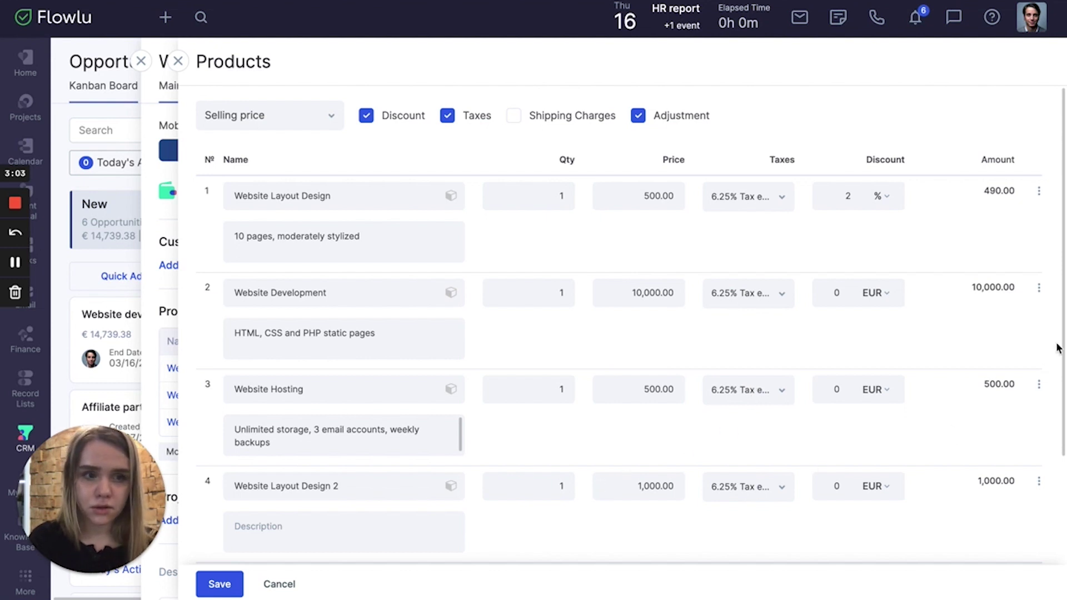
drag(1062, 346, 1055, 488)
click(236, 392)
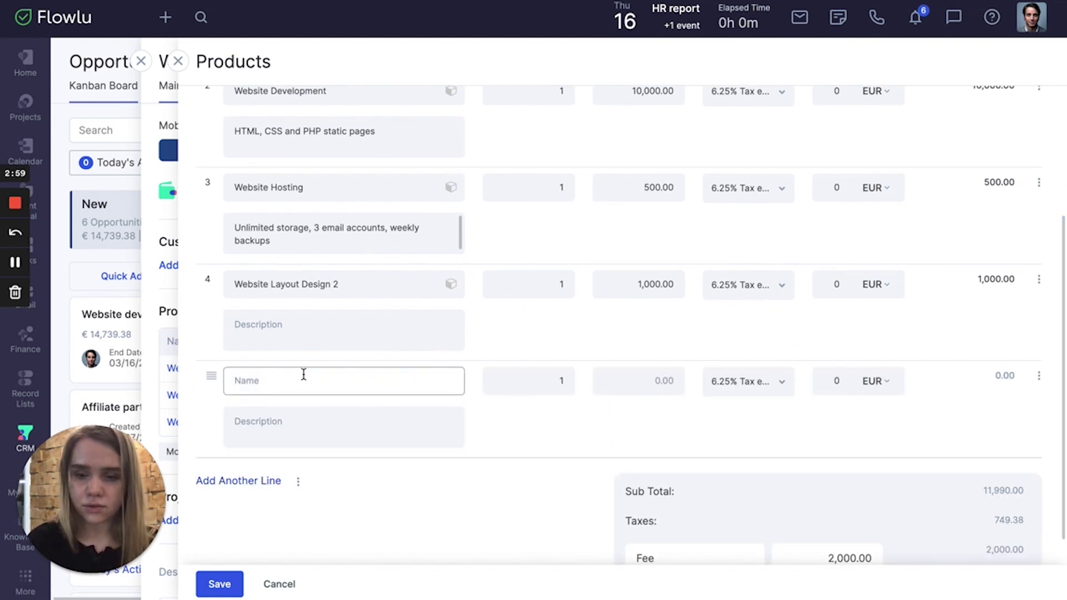
text(web)
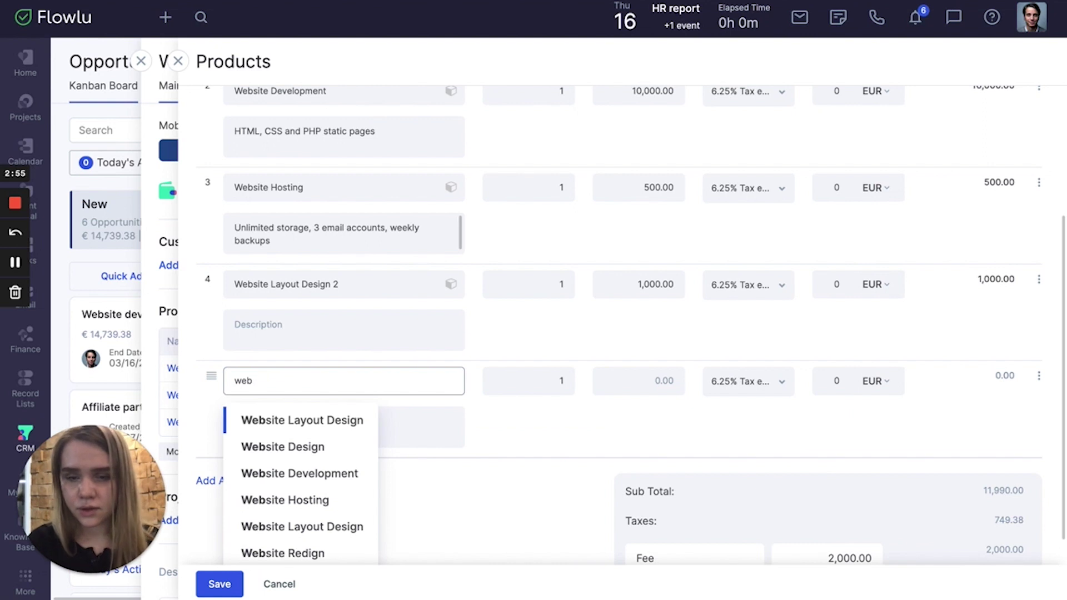
click(322, 447)
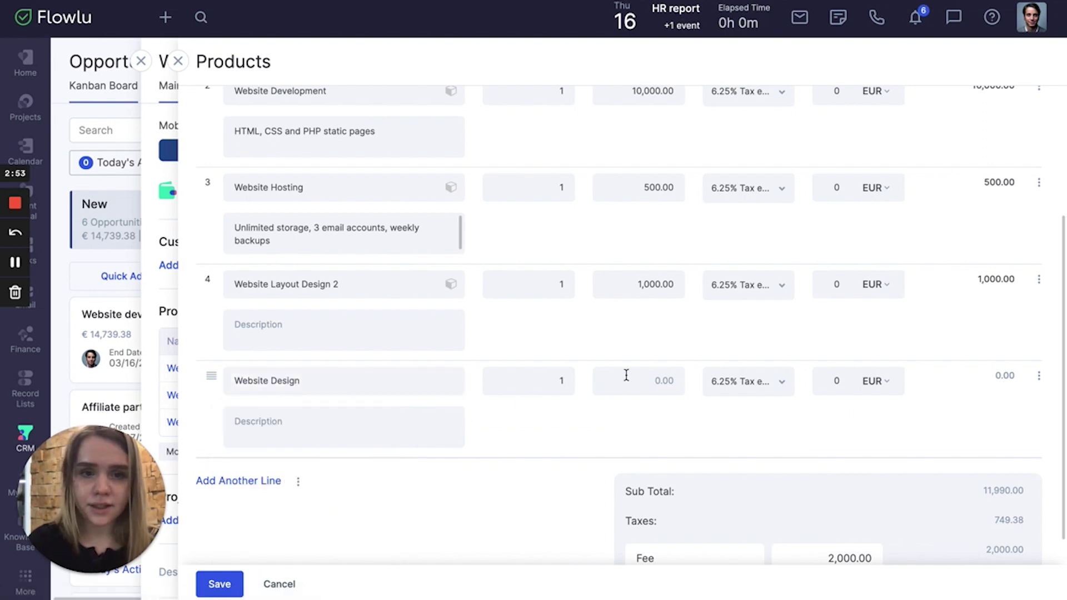
click(672, 380)
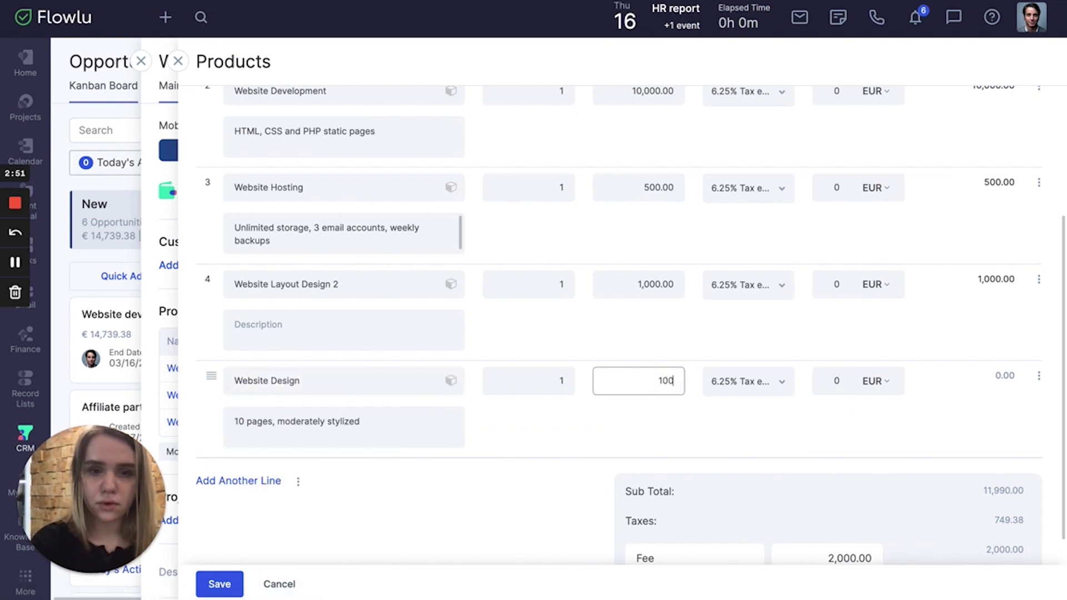
click(701, 435)
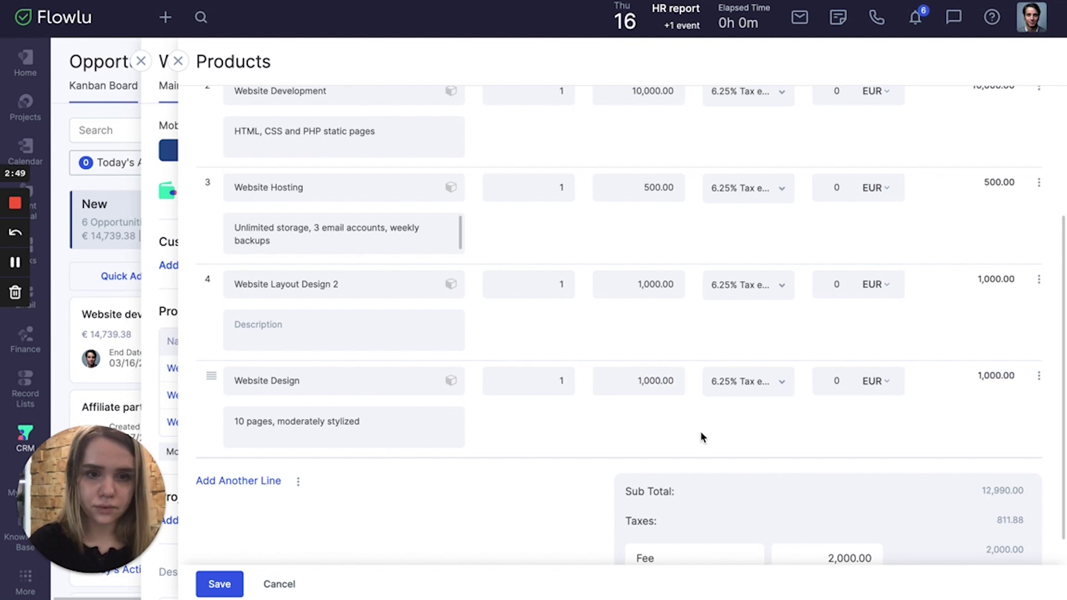
scroll(847, 376, down, 3)
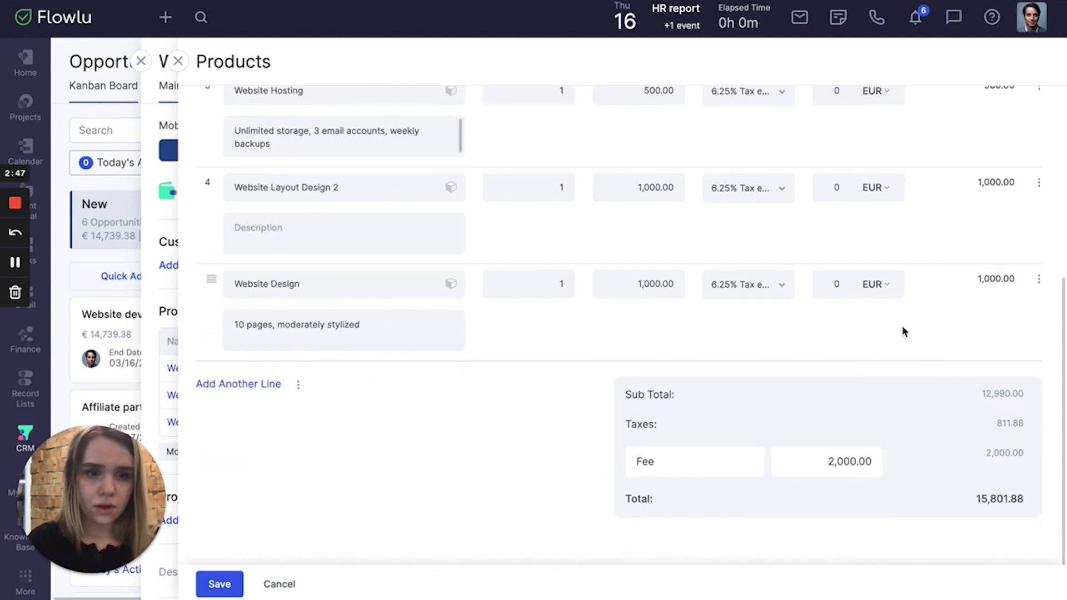
drag(1061, 380, 1059, 158)
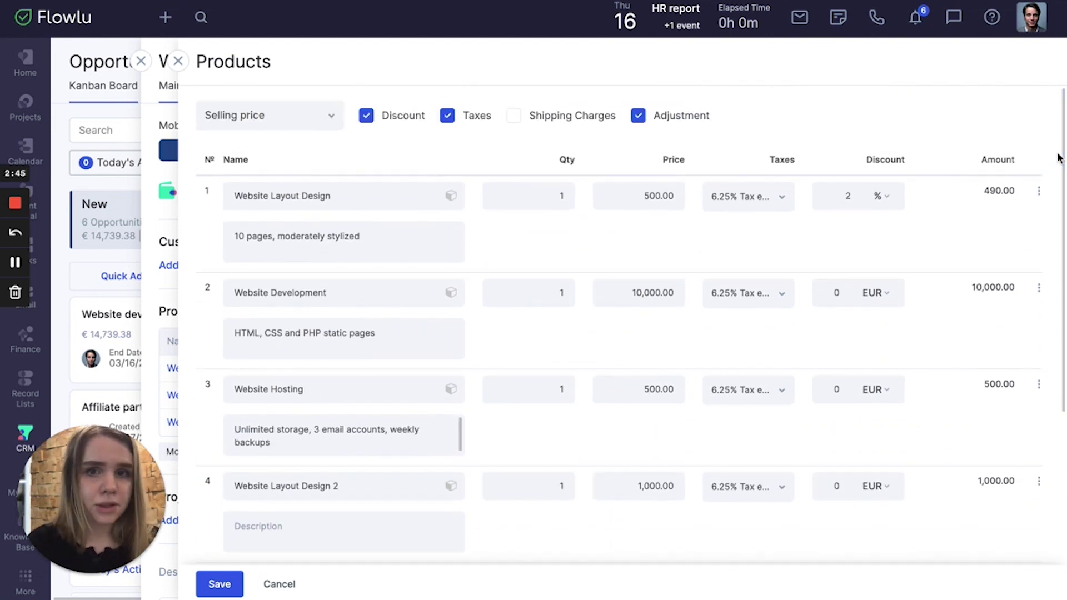
Step: Check Website Layout Design's tax and discount unit, keeping 6.25% tax and percent
click(770, 209)
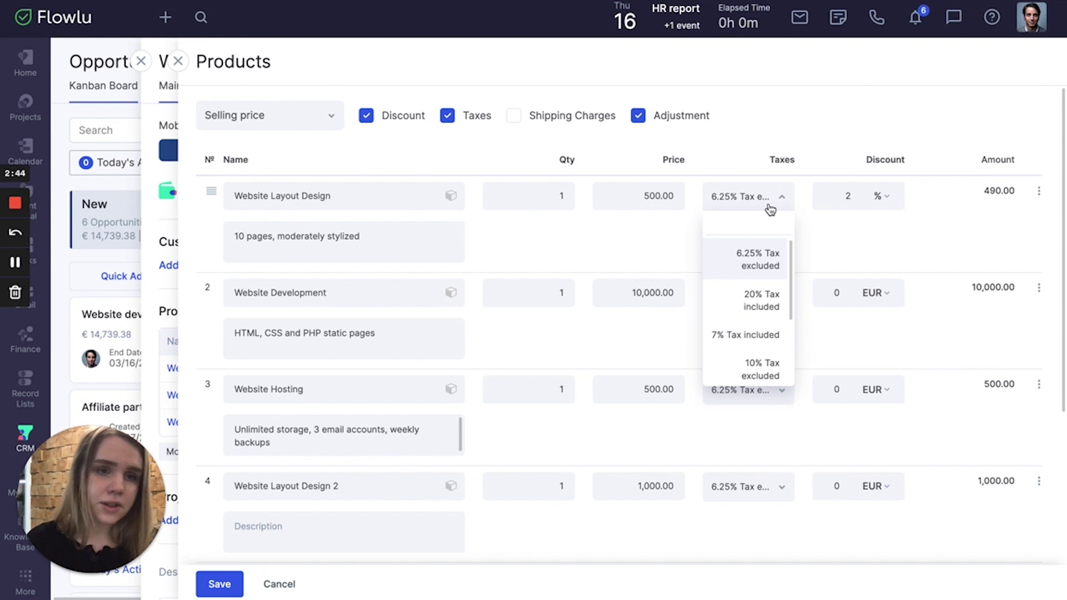
click(770, 210)
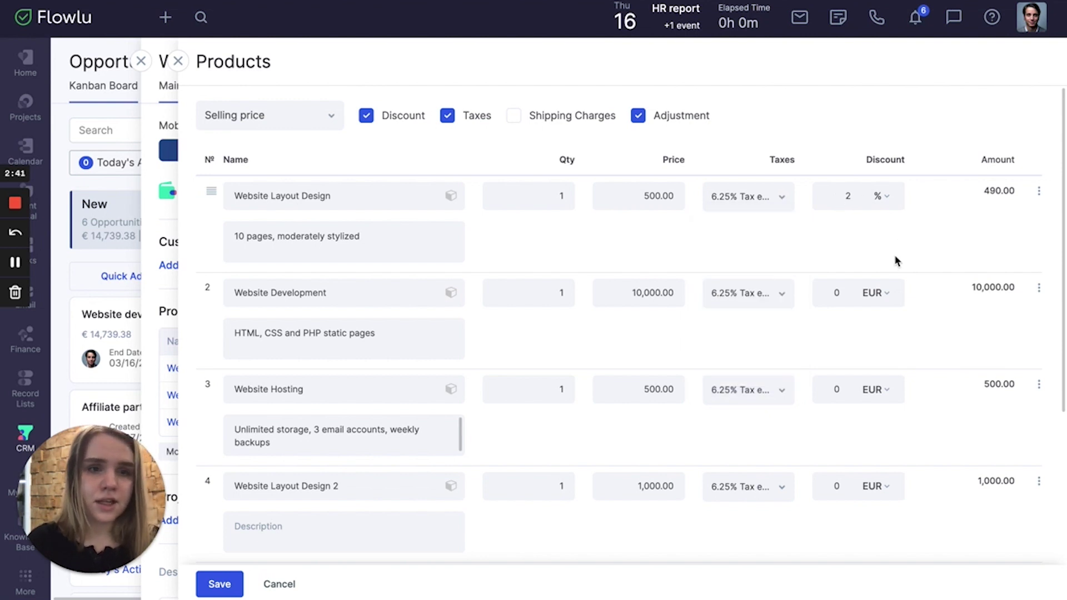
click(898, 207)
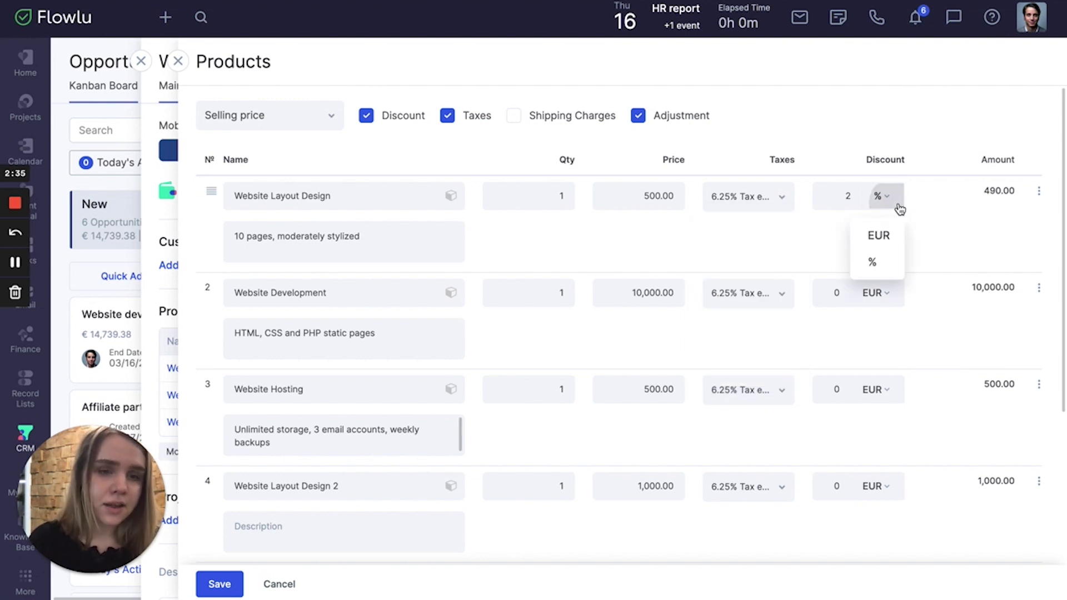
click(880, 262)
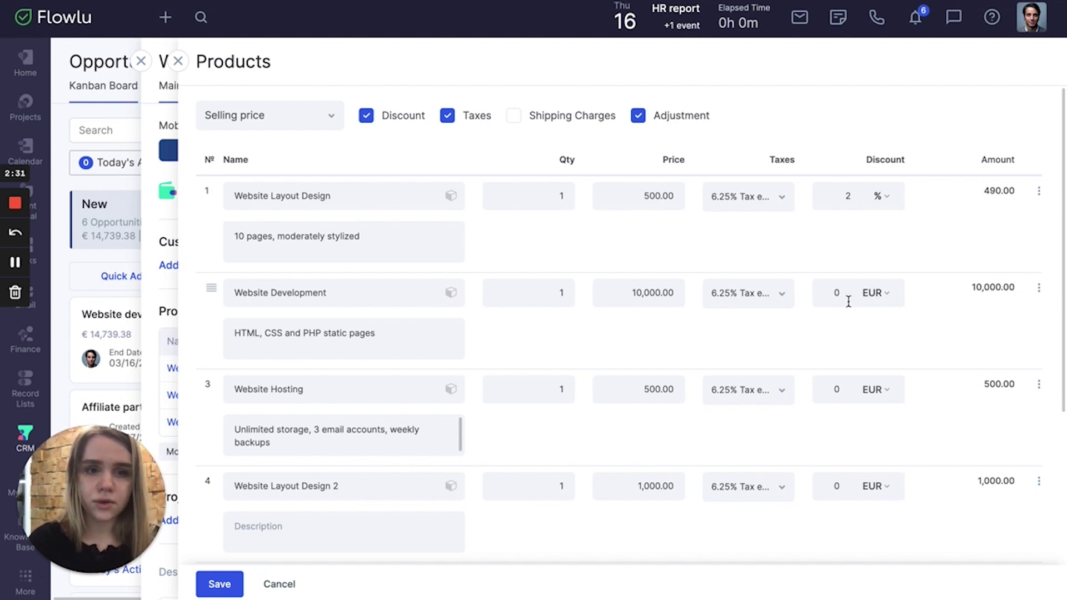
Step: Give Website Development a 5 EUR discount (9,995.00) and save the product lines
click(848, 301)
text(5)
key(BackSpace)
text(5)
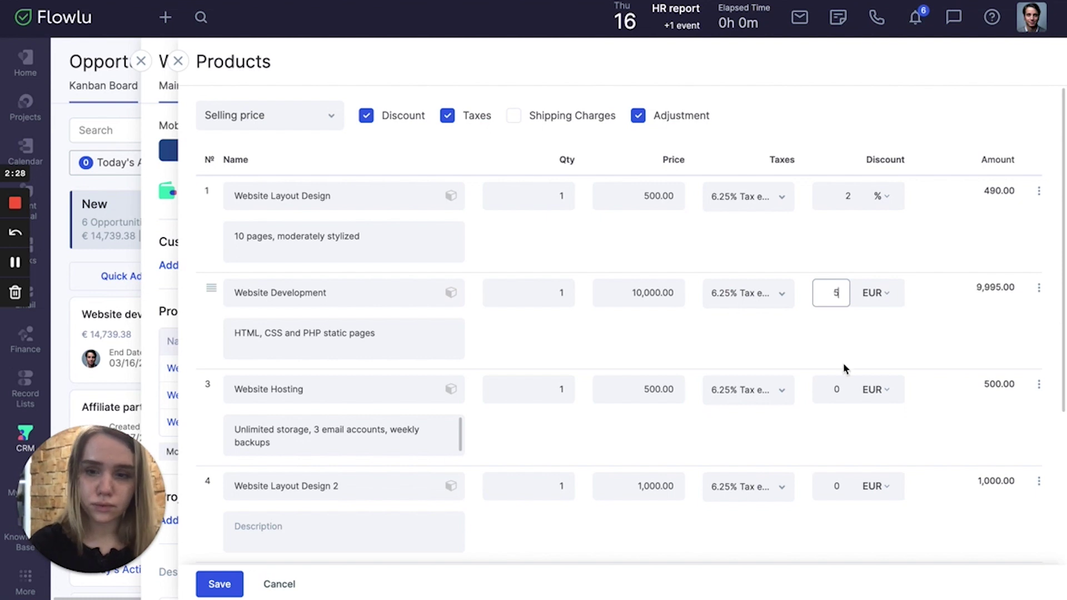
click(787, 332)
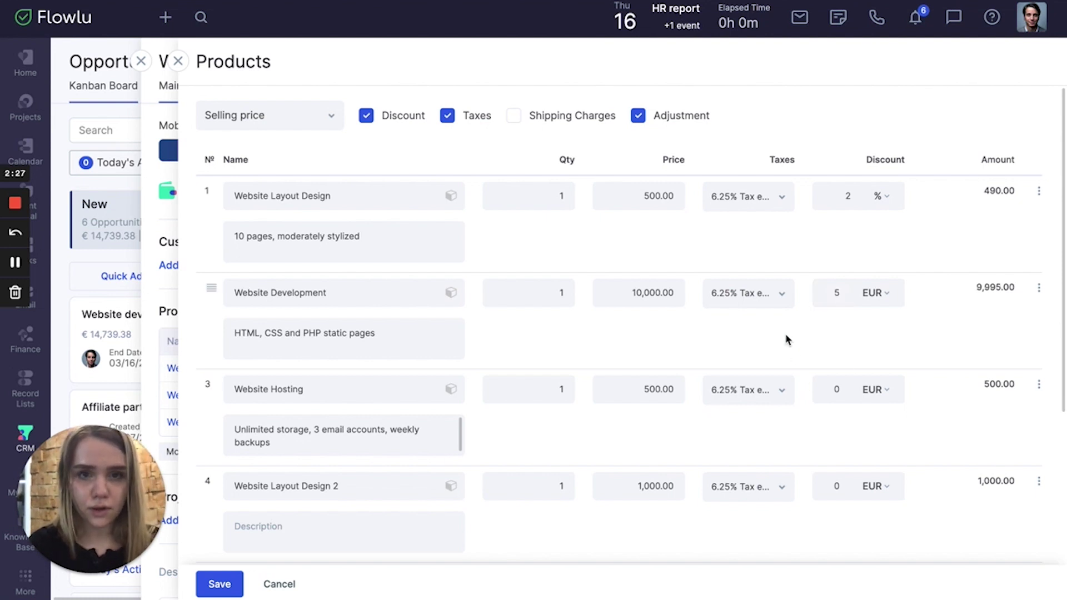
click(230, 582)
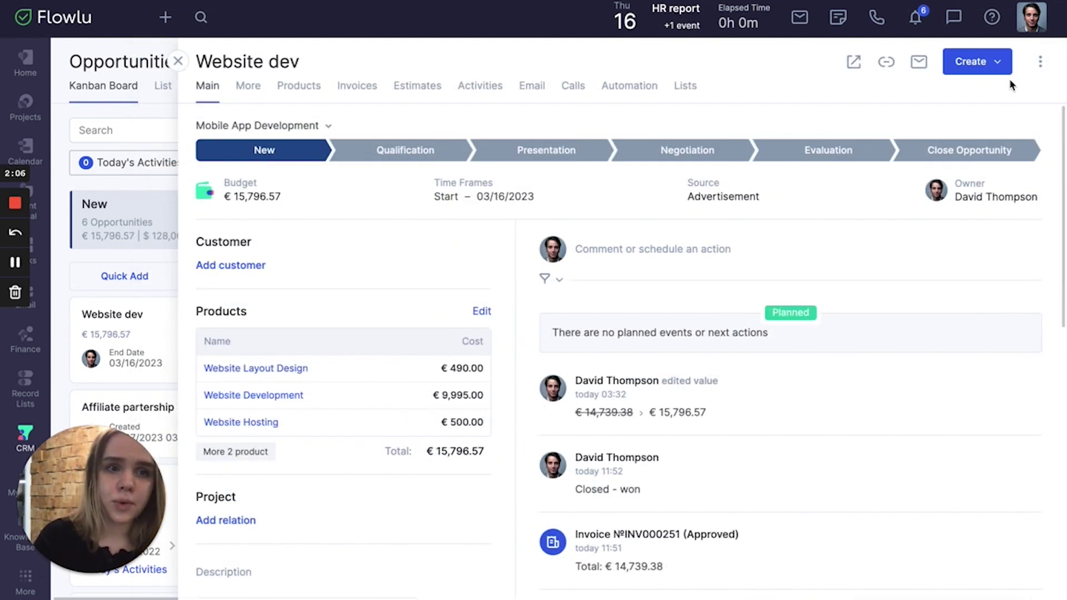
Step: Start a new invoice from Website dev, issued from Euro (EUR) and billed to Texford
click(994, 62)
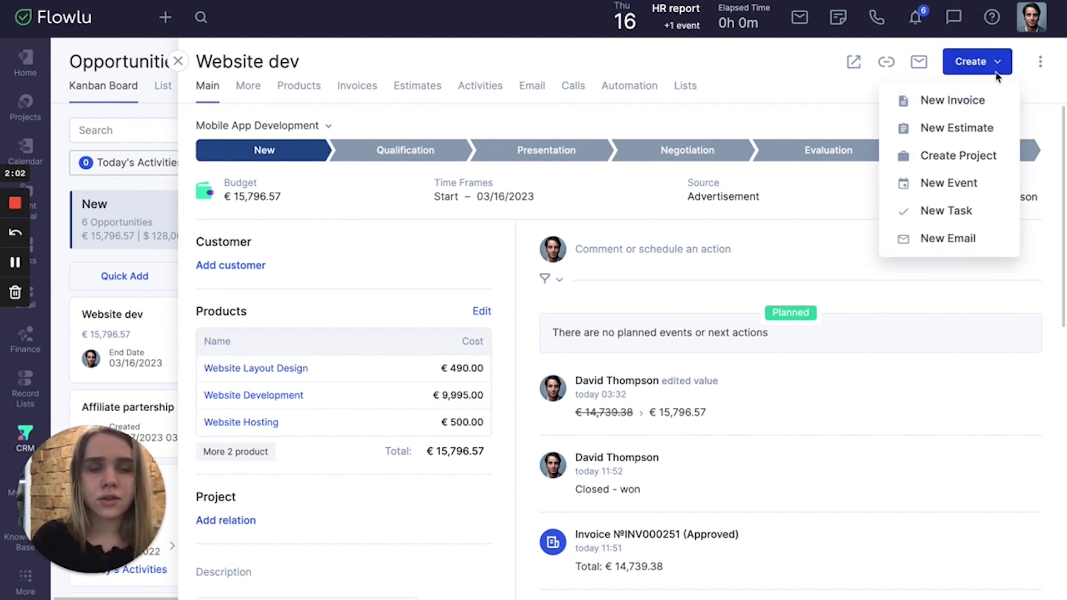
click(952, 101)
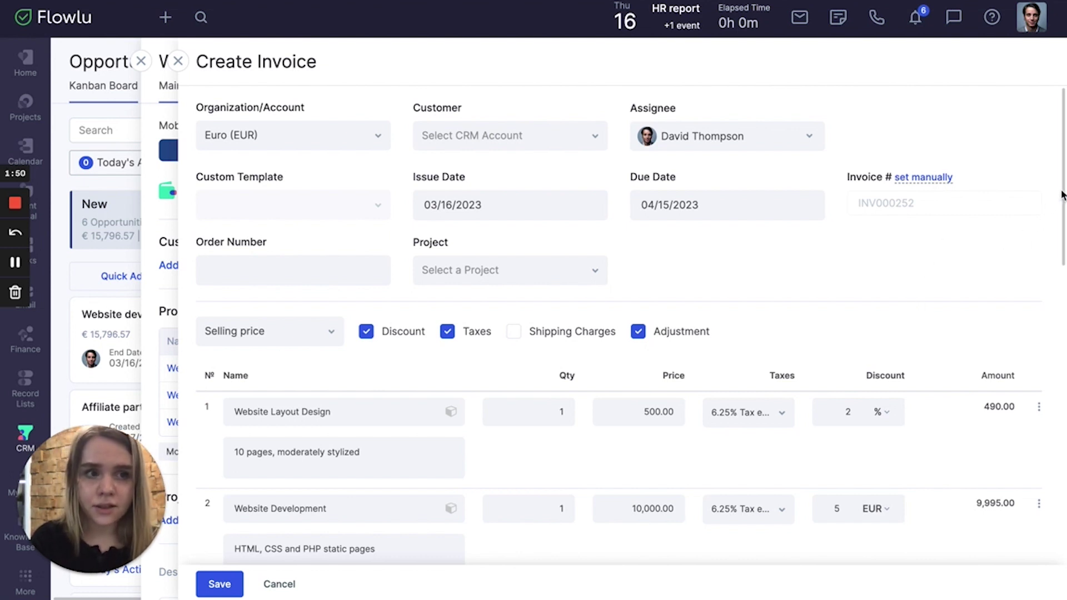
drag(1061, 225, 1063, 178)
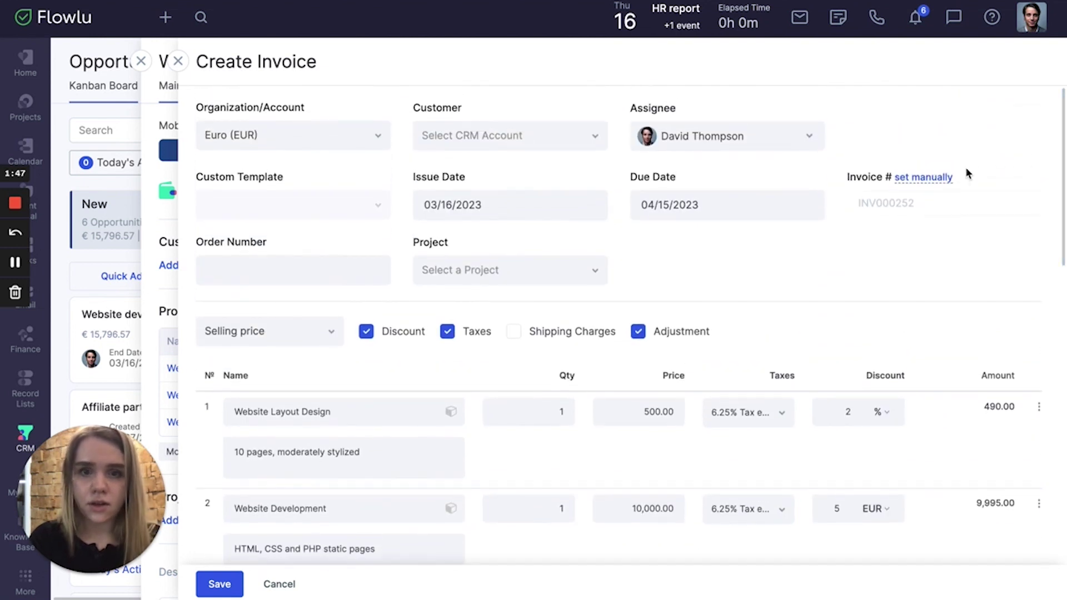
click(300, 136)
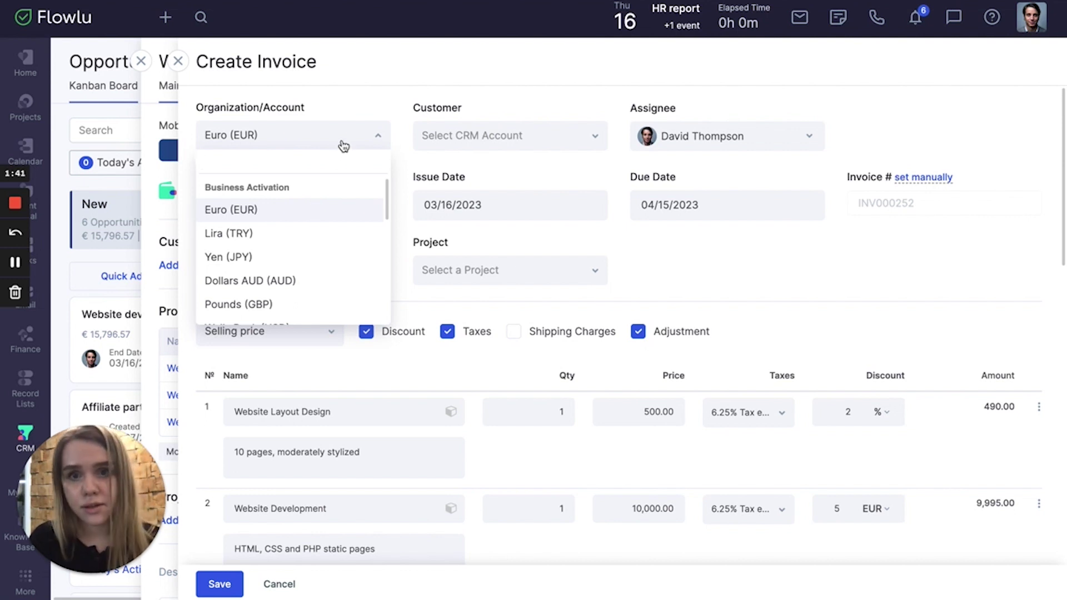
click(425, 136)
click(519, 136)
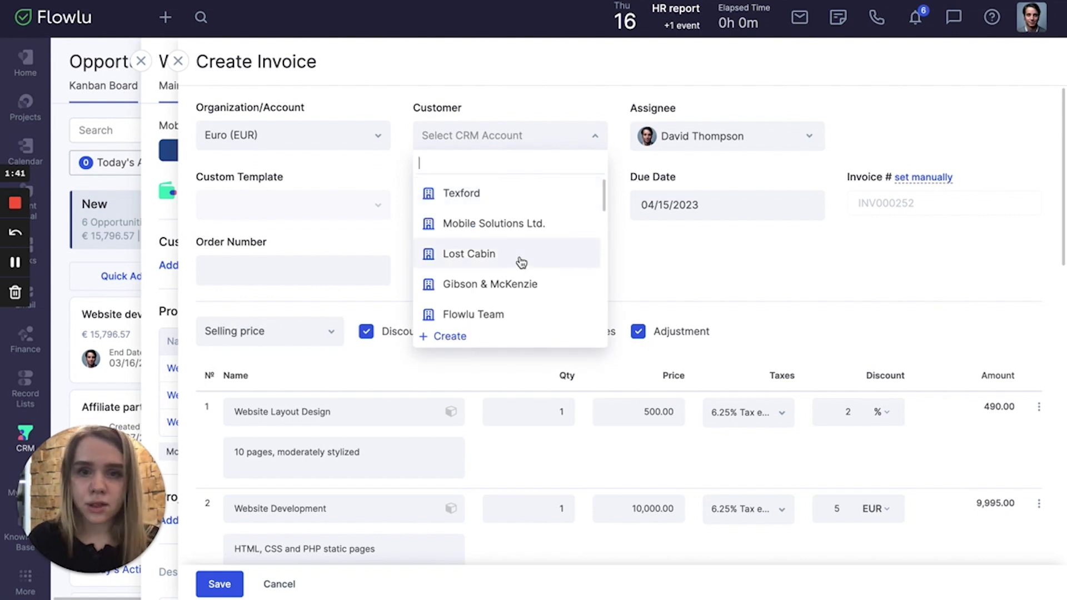
click(534, 199)
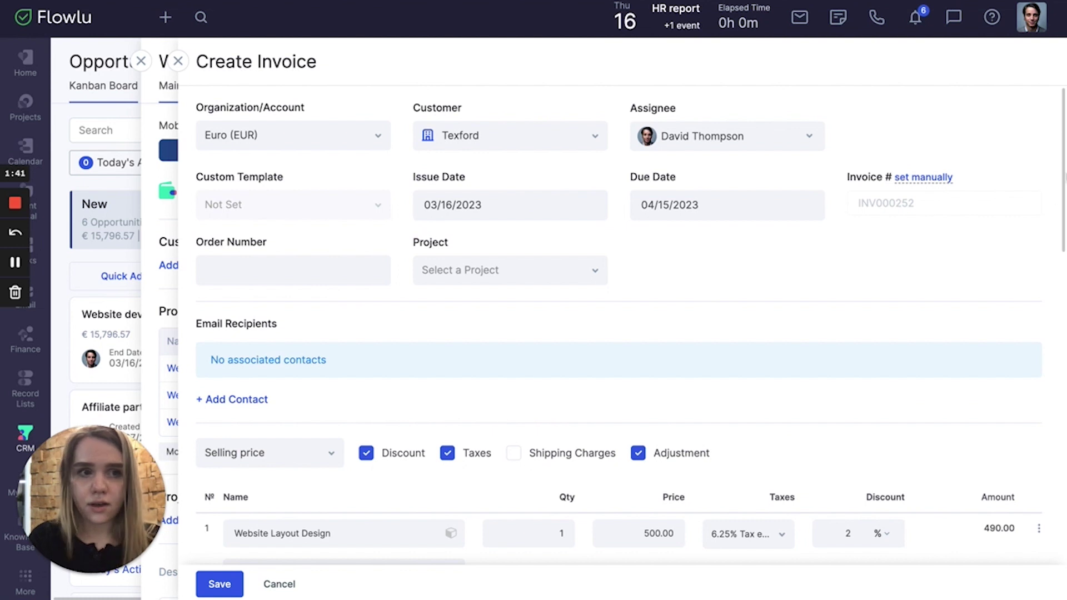
Step: Save invoice INV000252, request approval, approve it, and return to the Website dev opportunity
click(232, 592)
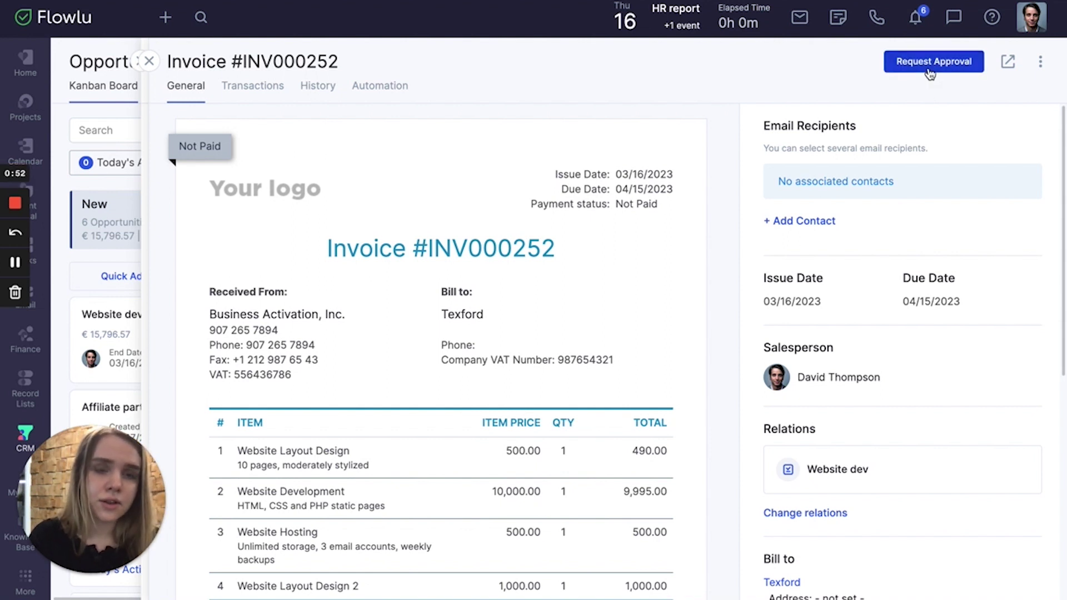
click(929, 73)
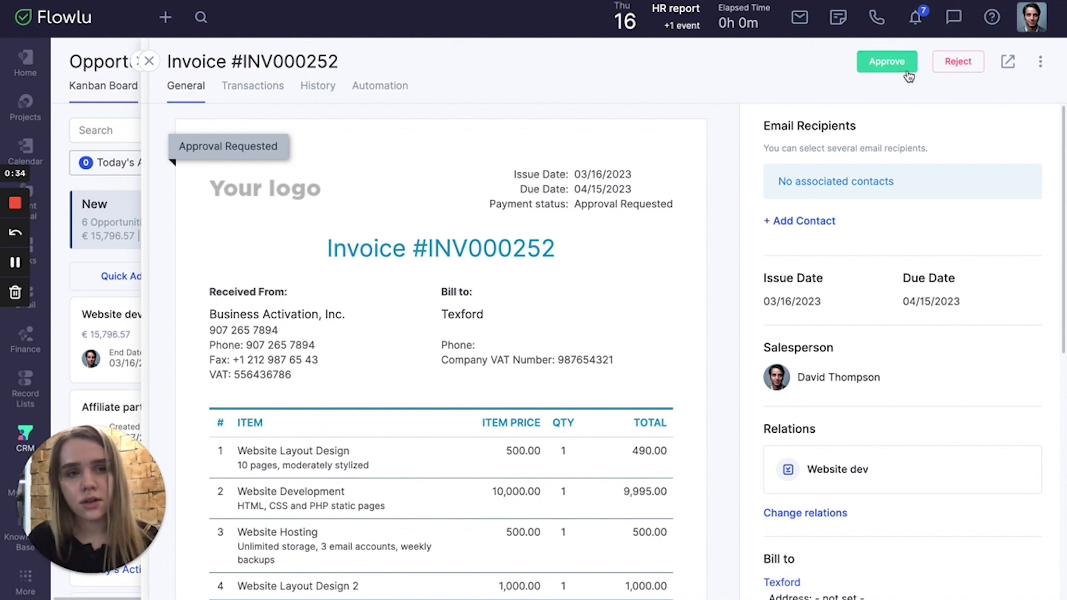
click(907, 72)
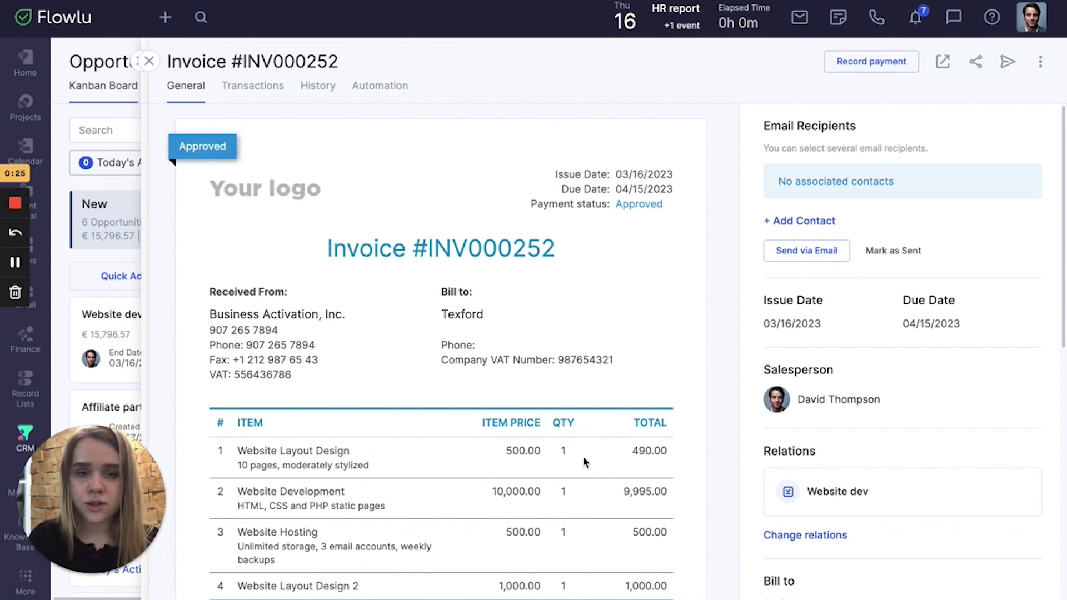
click(150, 62)
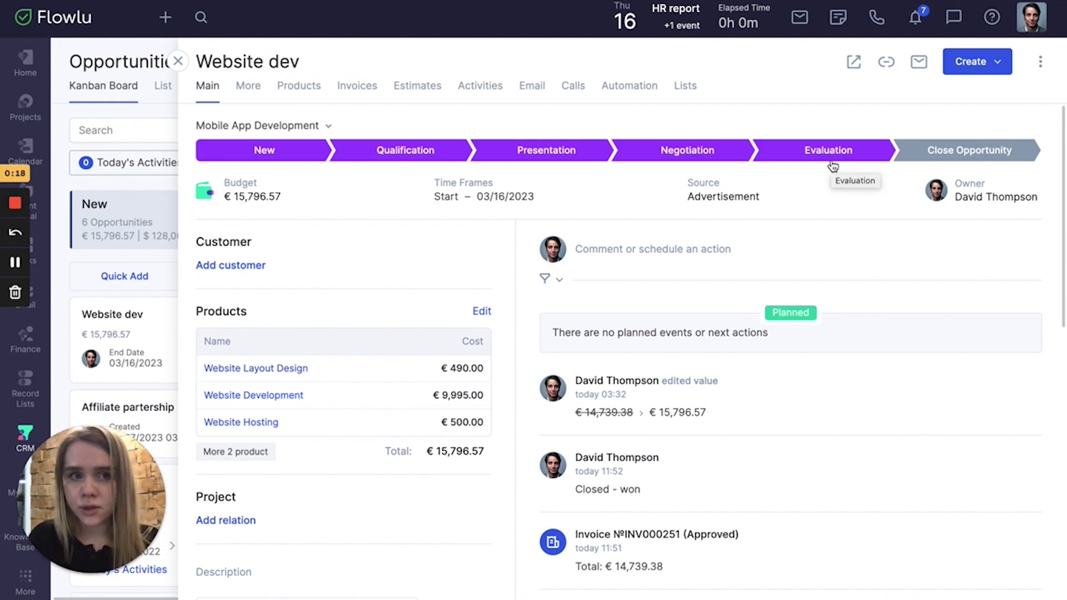
Step: Switch Website dev's amount to Set manually with a value of 16000 and save
click(1039, 62)
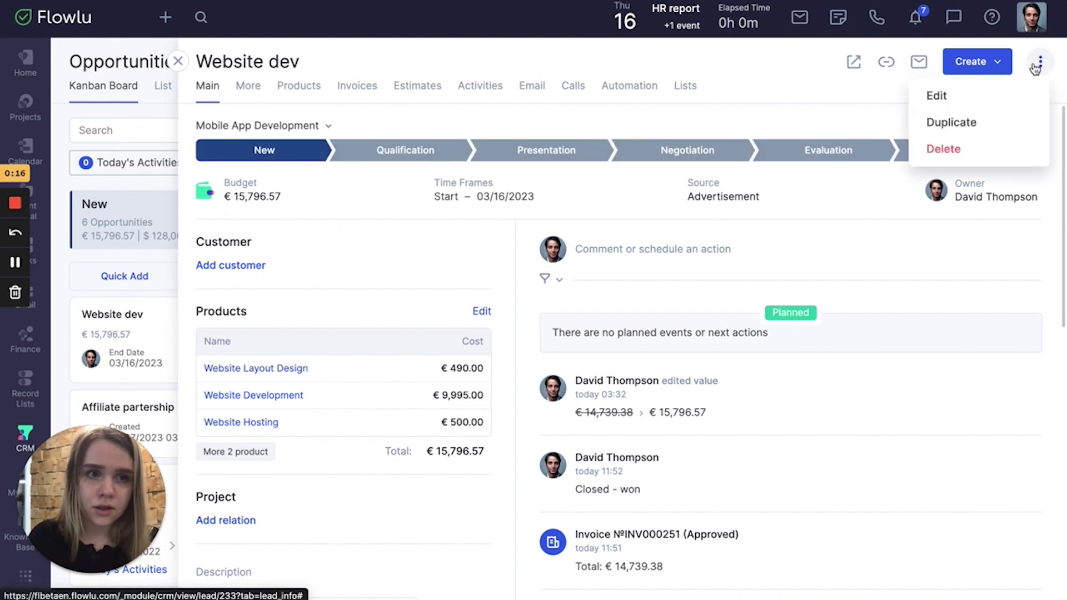
click(976, 96)
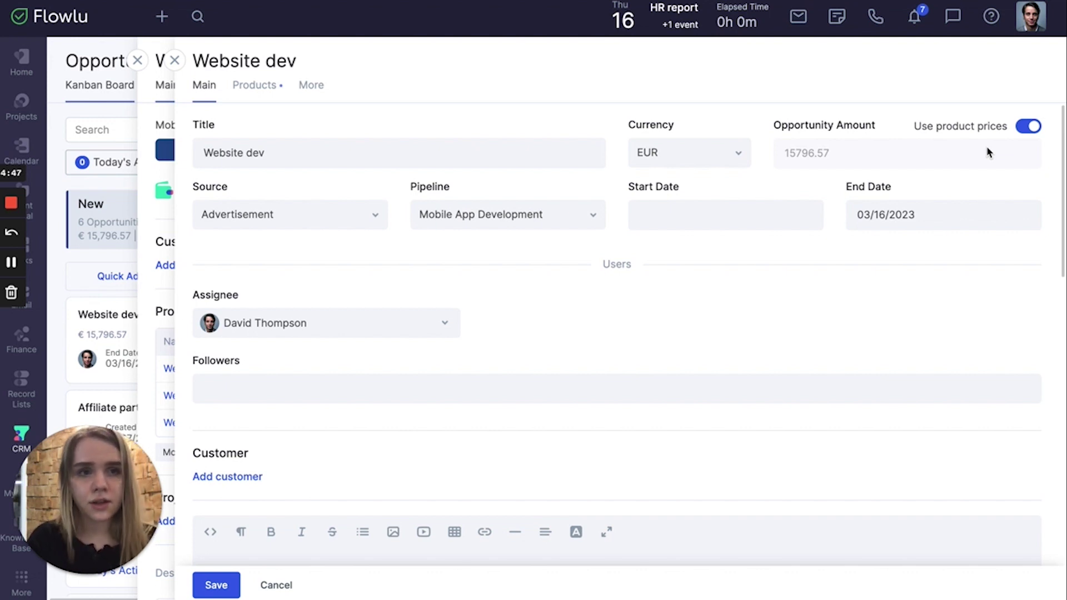
click(1028, 130)
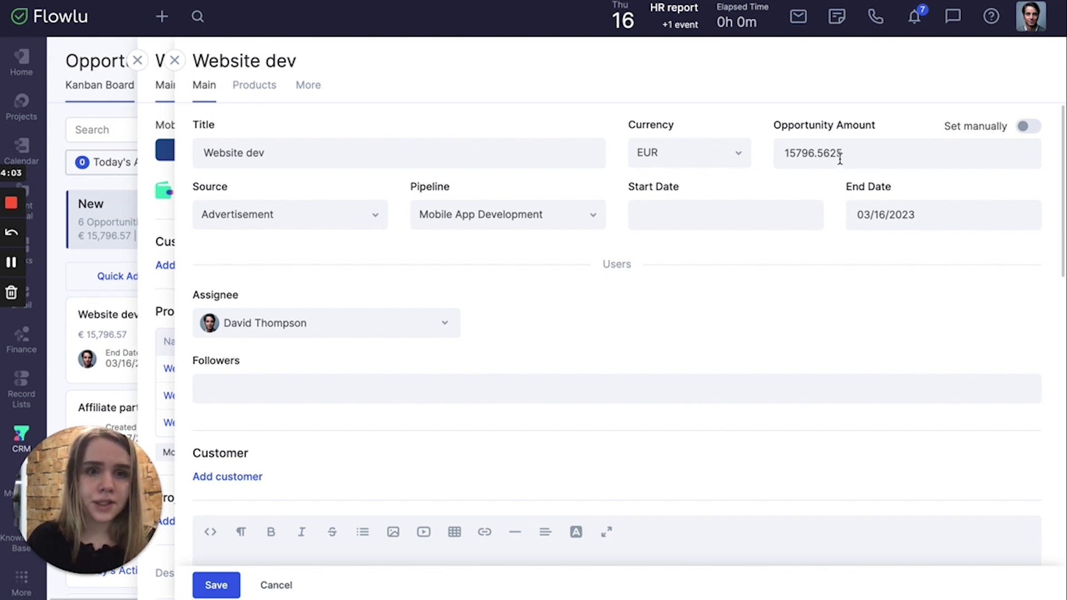
drag(845, 154, 781, 150)
text(16000)
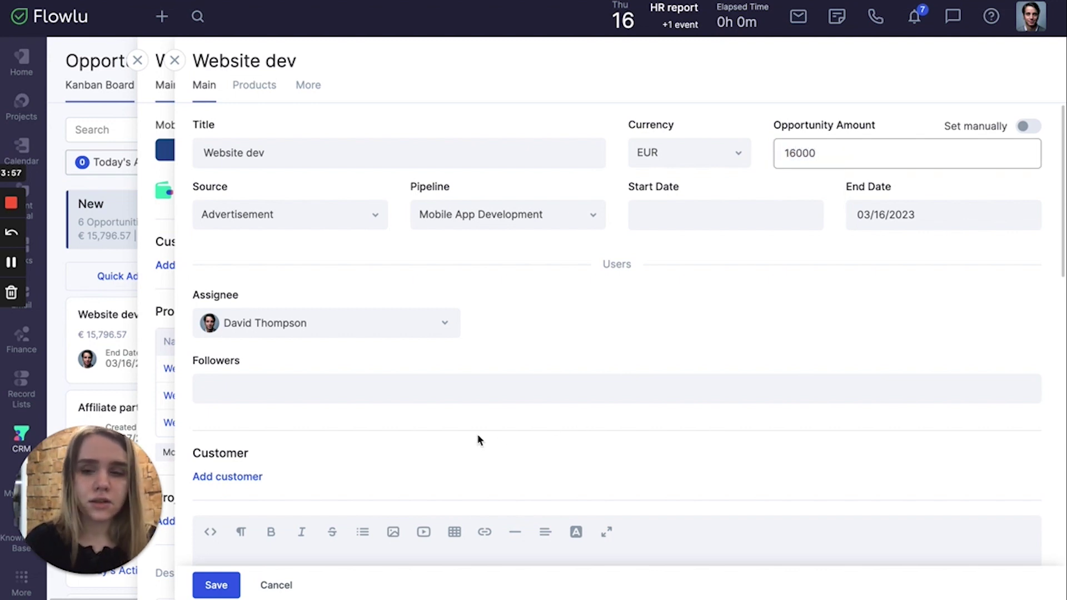
click(210, 592)
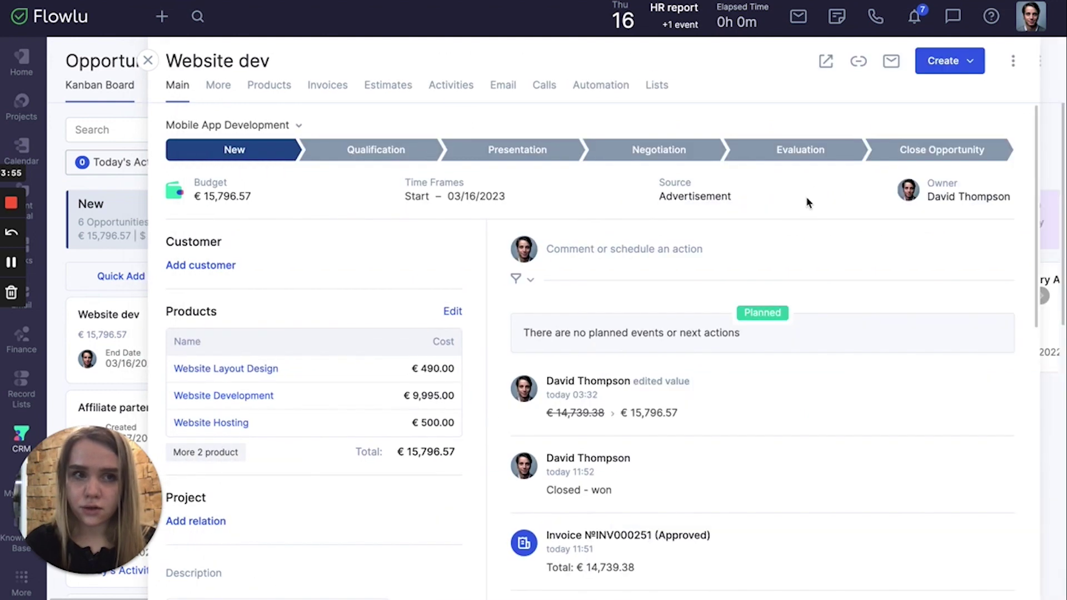
click(973, 73)
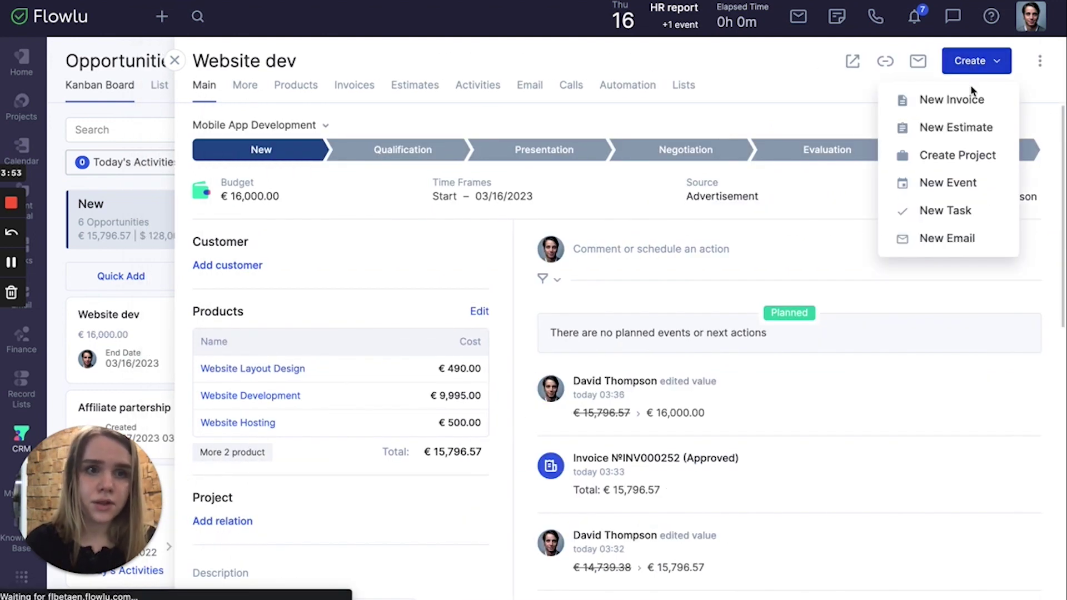
click(966, 101)
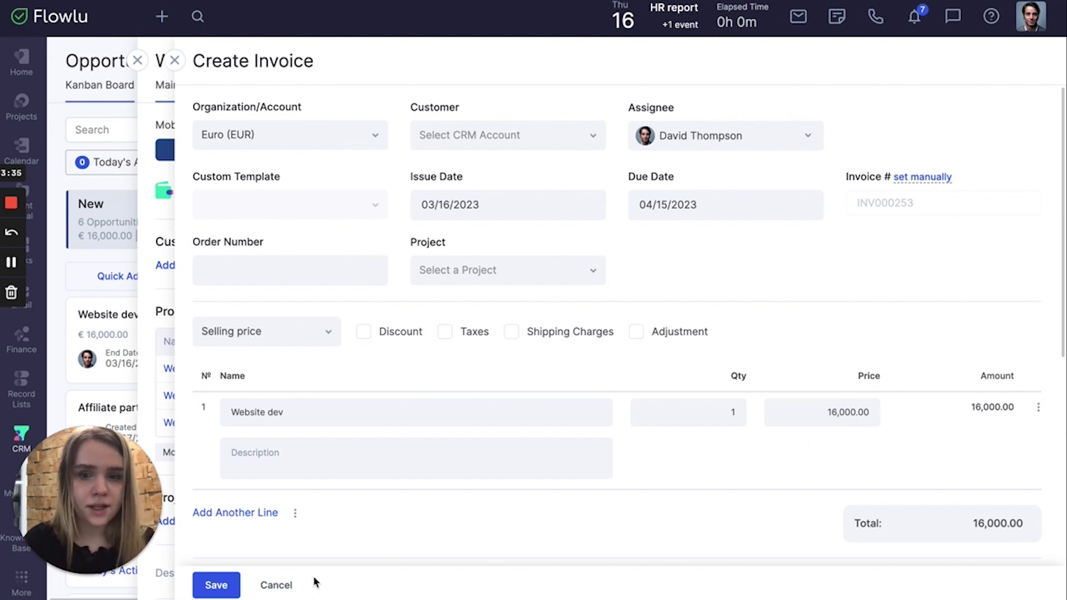
click(276, 585)
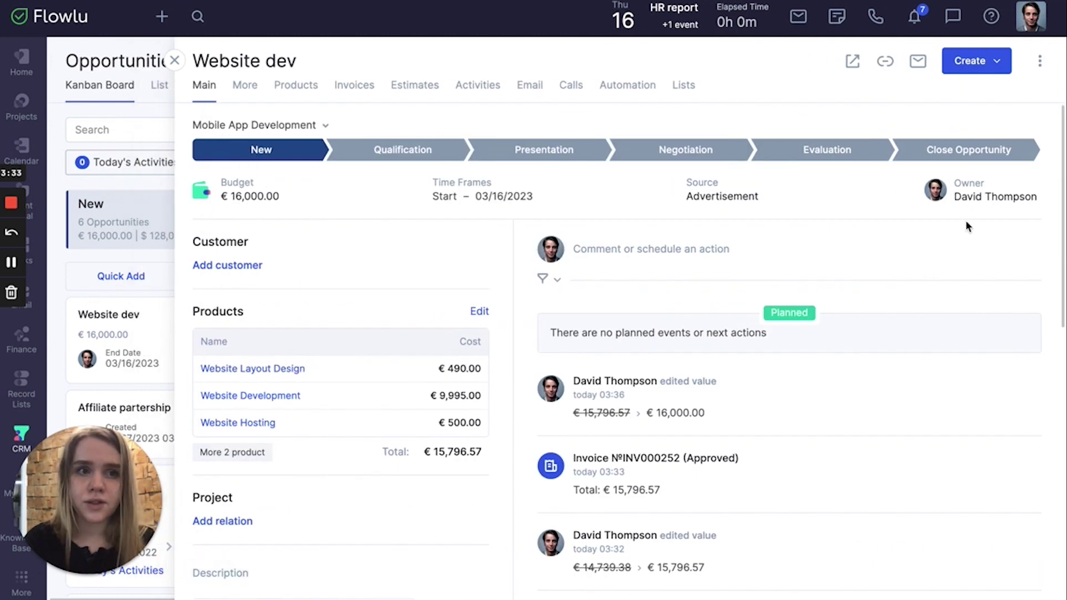
Step: Set Website dev's amount back to Use product prices and save, then begin another invoice
click(1039, 61)
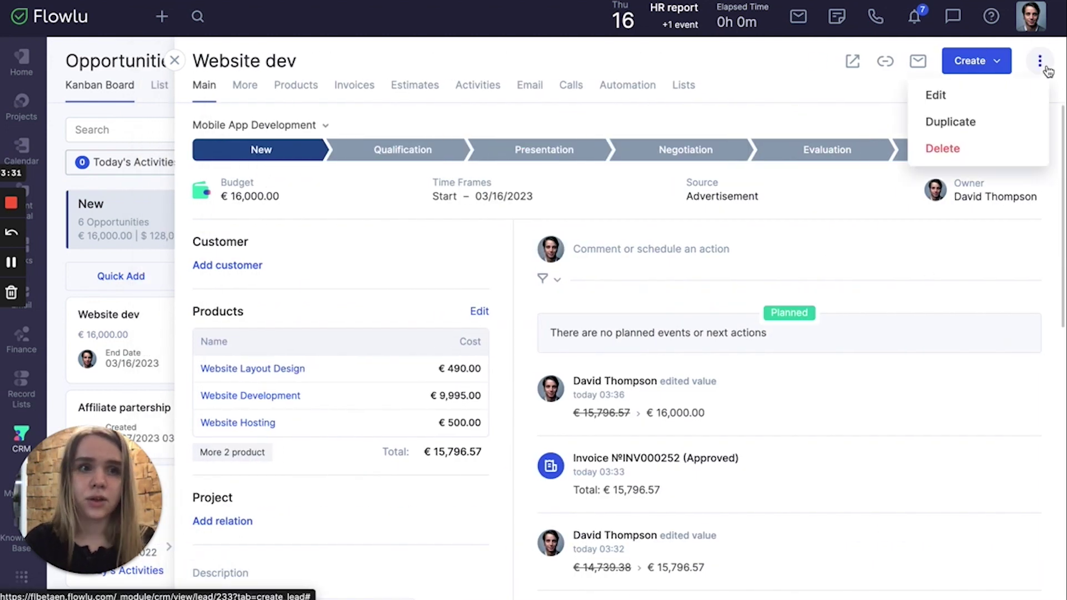
click(1002, 92)
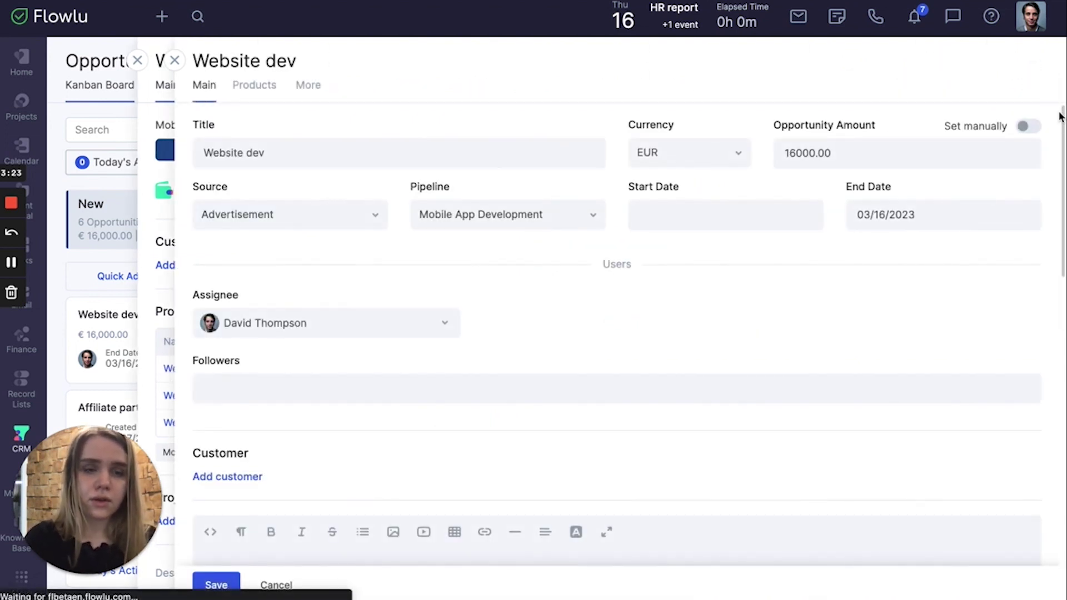
click(1033, 128)
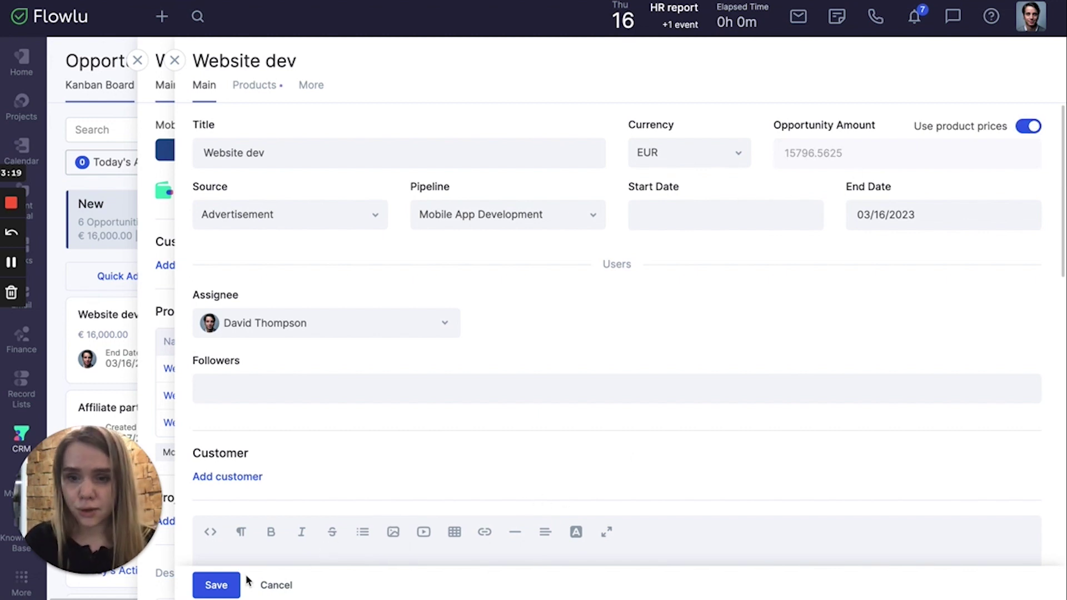
click(219, 585)
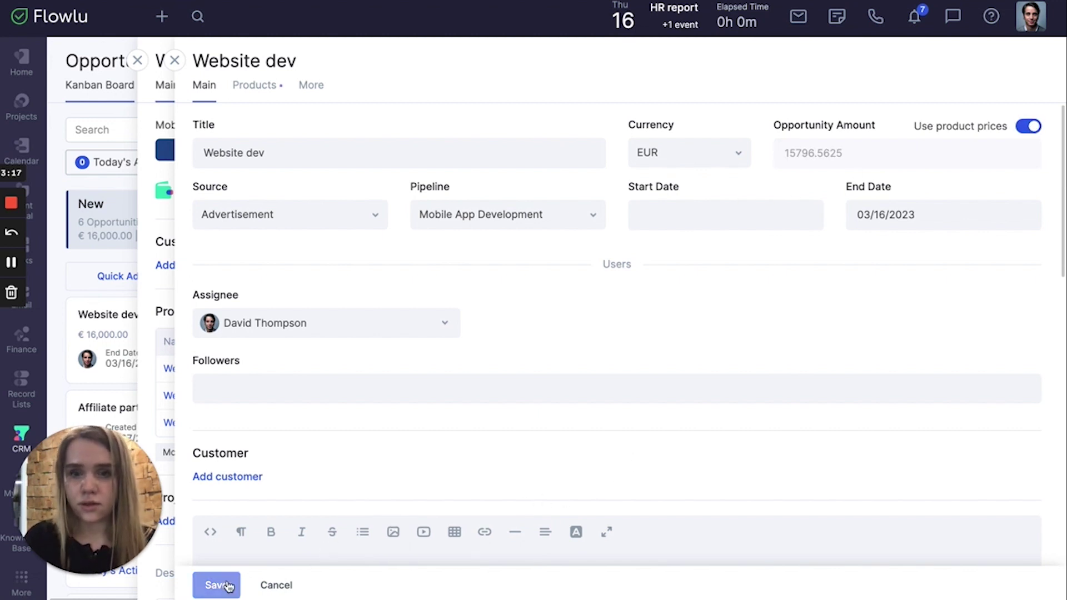
click(974, 63)
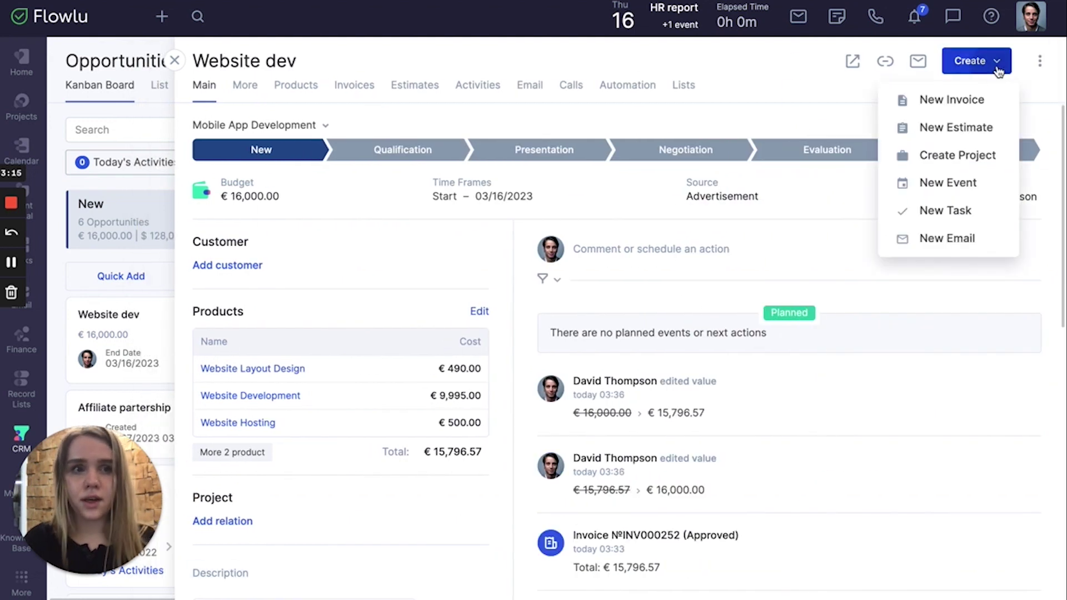
click(972, 101)
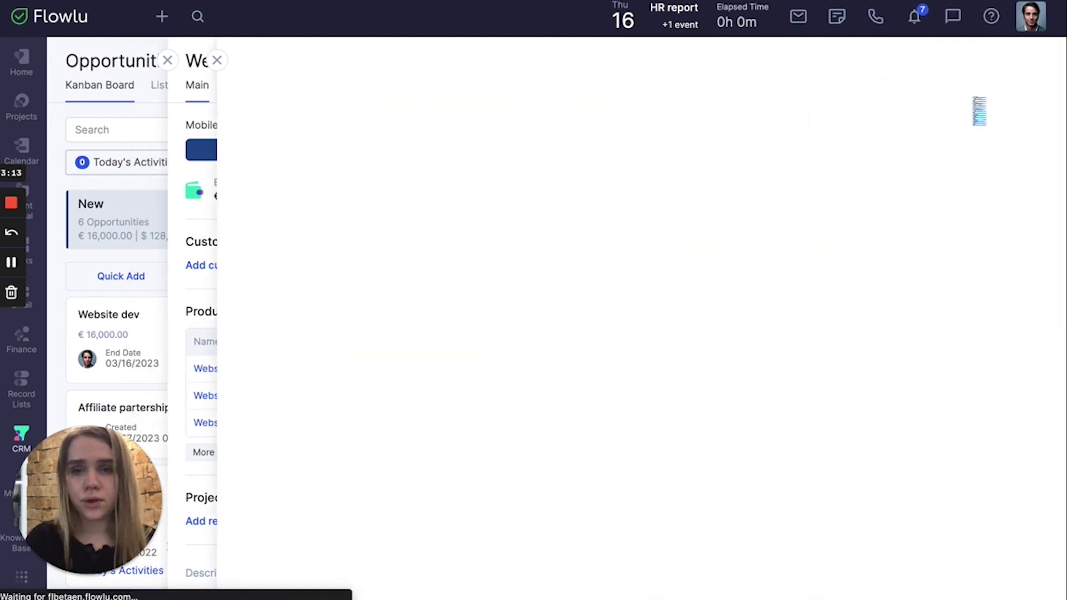